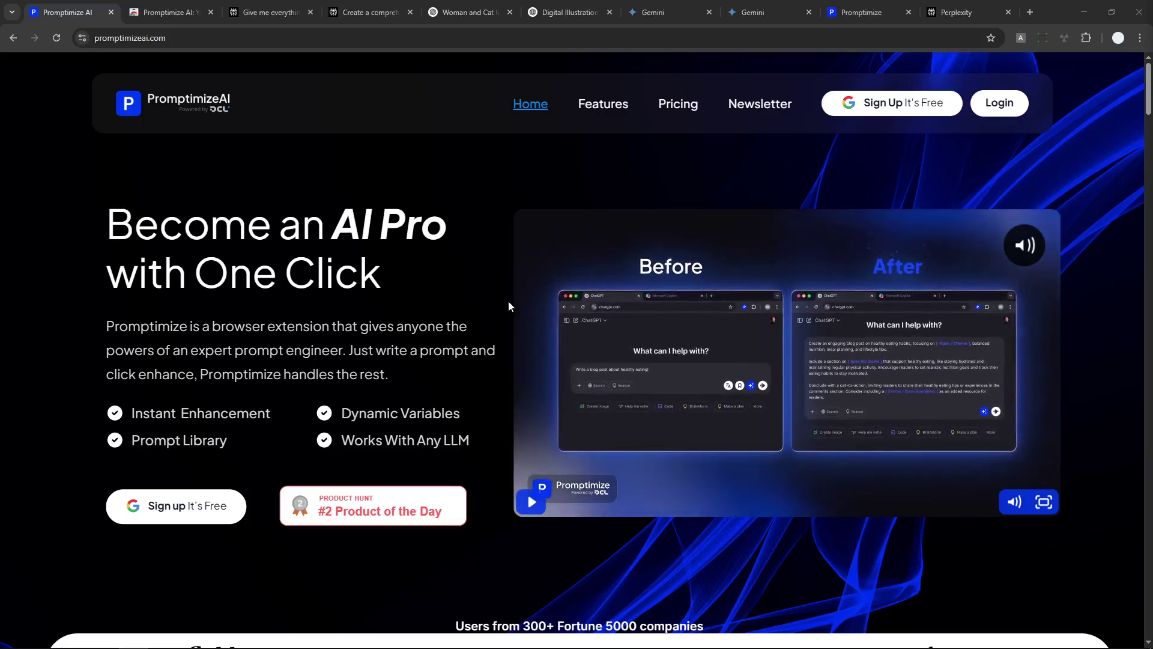
# Step: Scroll through the currently open Perplexity answer and back up a little
pyautogui.scroll(-3, 492, 294)
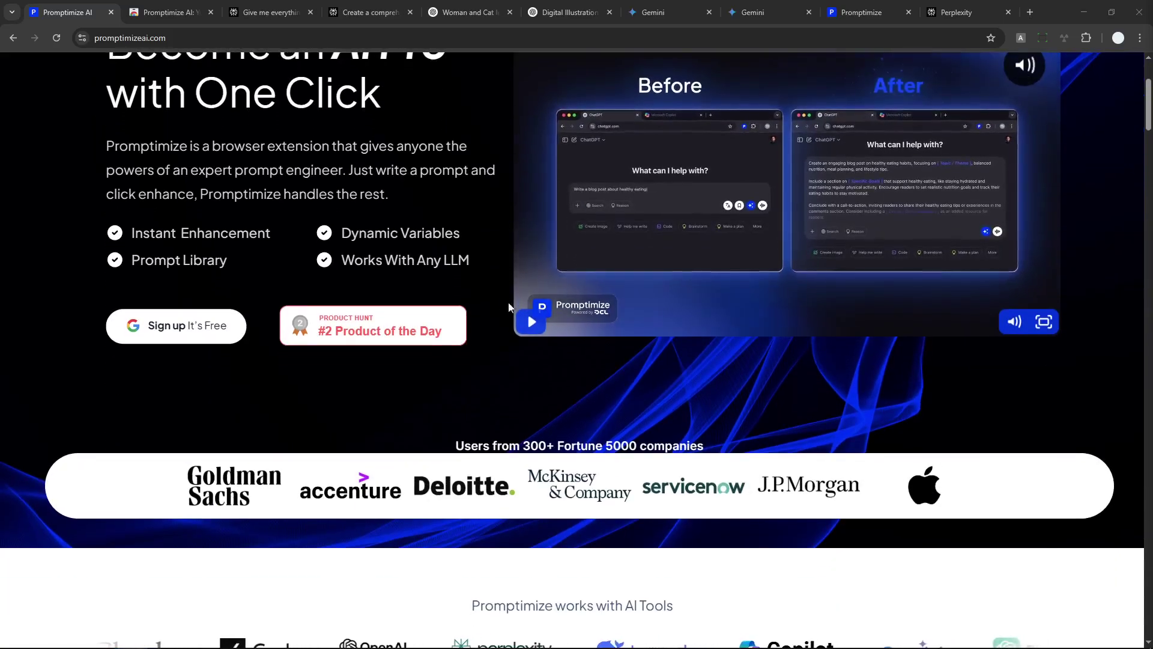
pyautogui.scroll(-4, 492, 394)
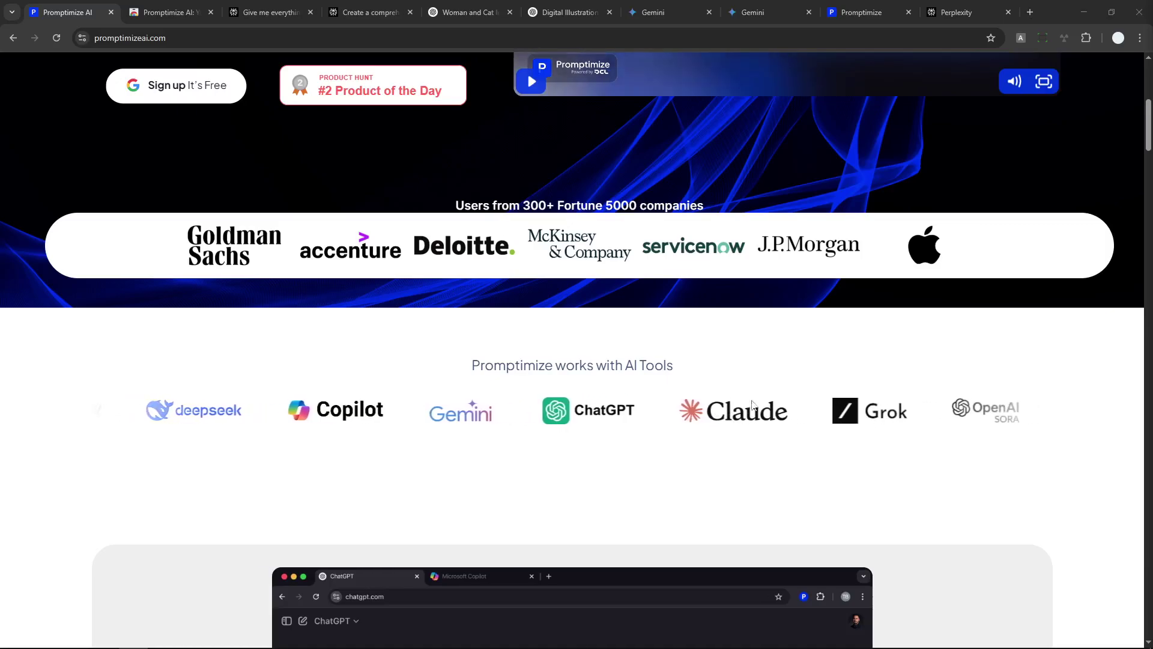
pyautogui.scroll(-4, 638, 386)
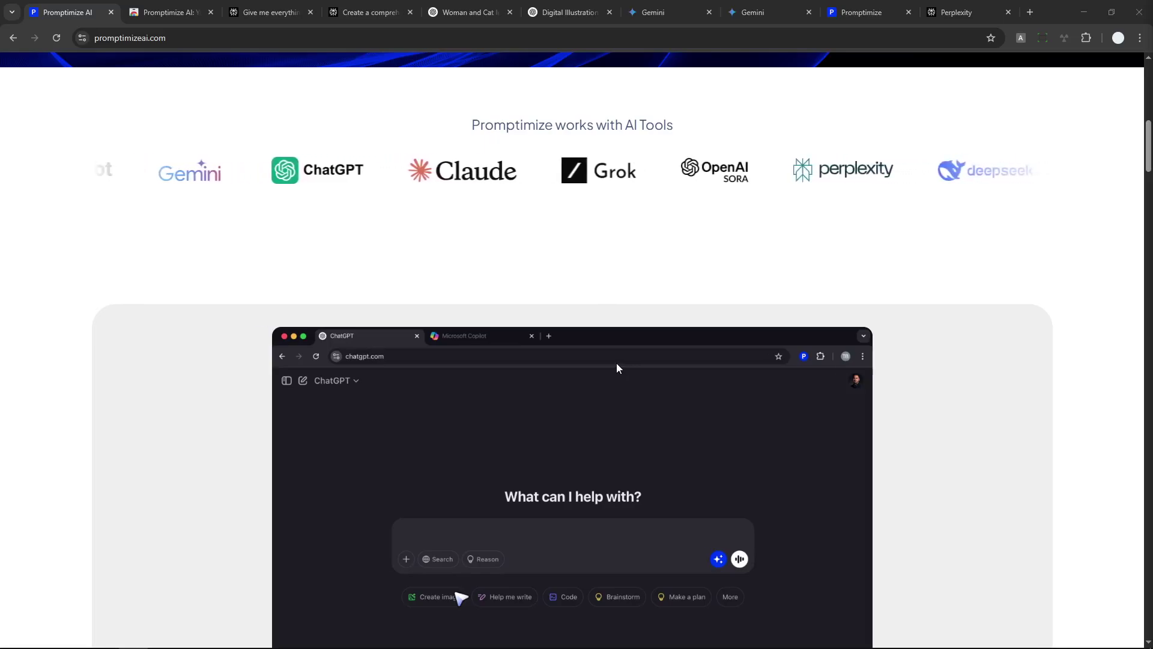
pyautogui.scroll(-3, 688, 380)
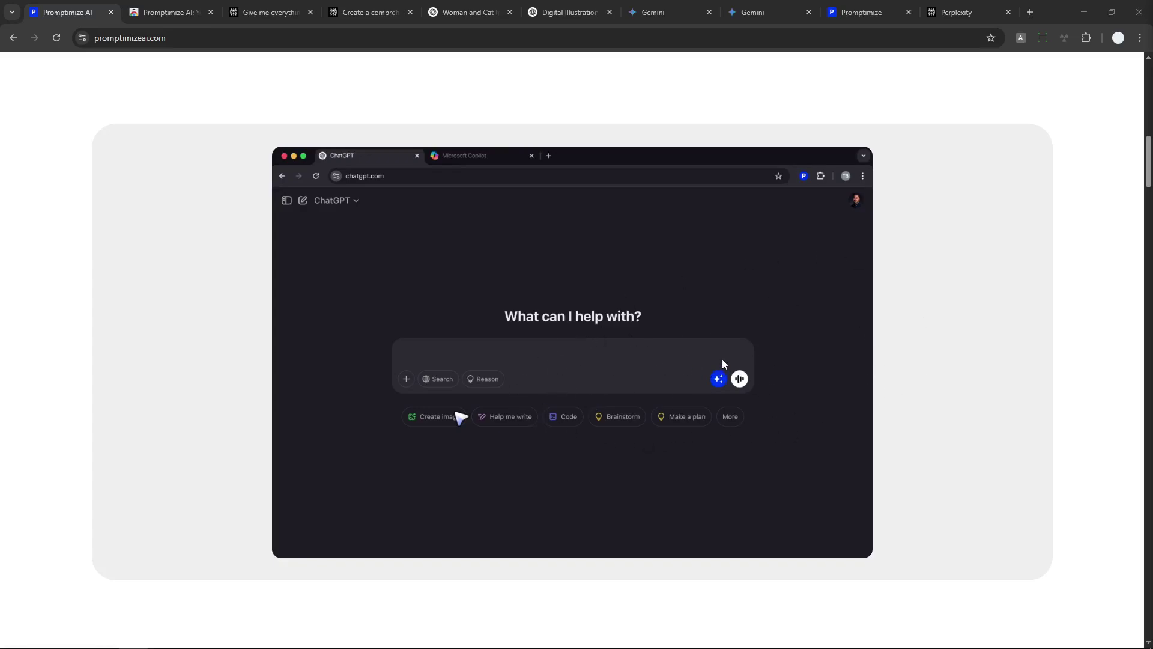
pyautogui.scroll(-7, 622, 339)
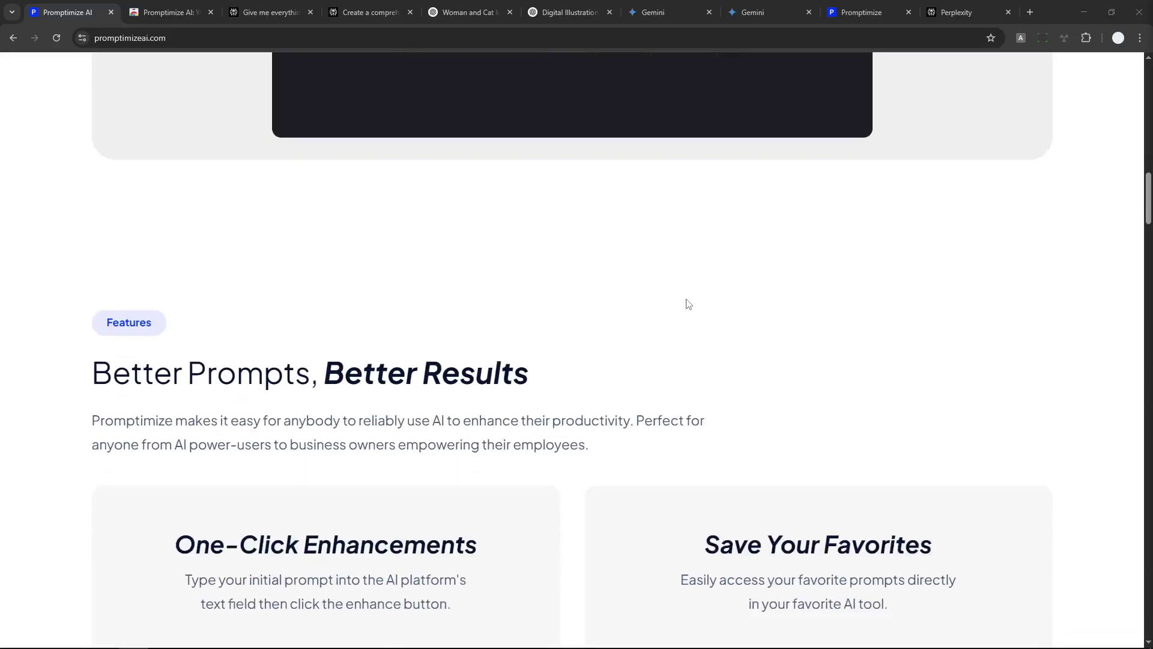
pyautogui.scroll(-4, 710, 239)
pyautogui.scroll(-3, 604, 258)
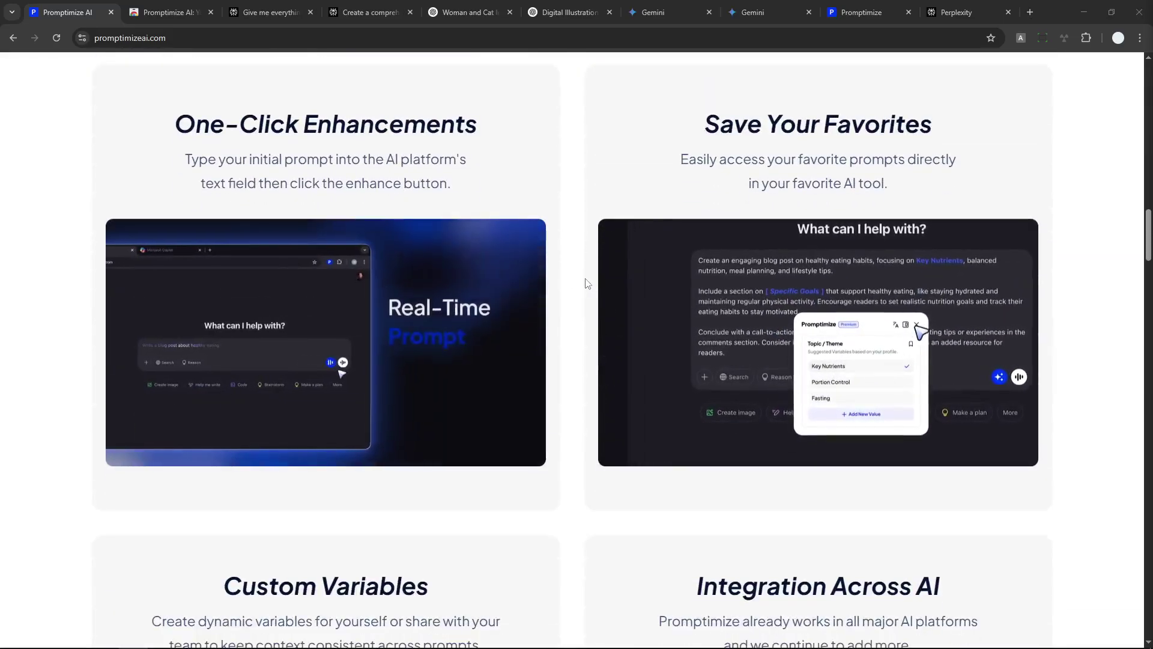
pyautogui.scroll(-3, 585, 284)
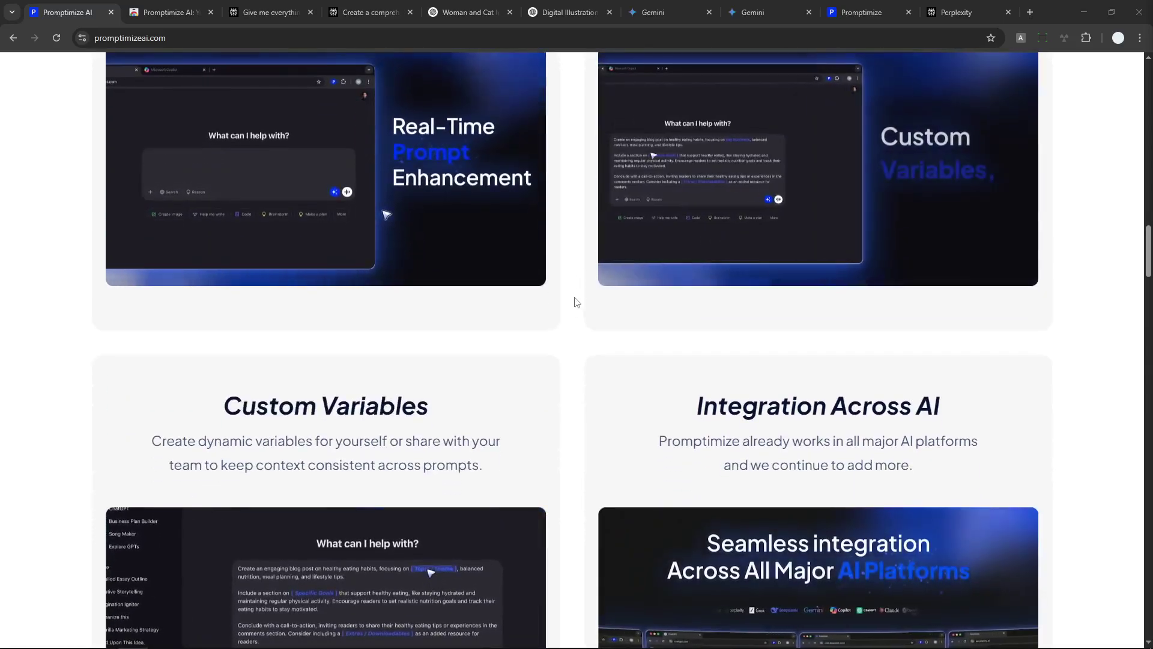
pyautogui.scroll(-3, 570, 313)
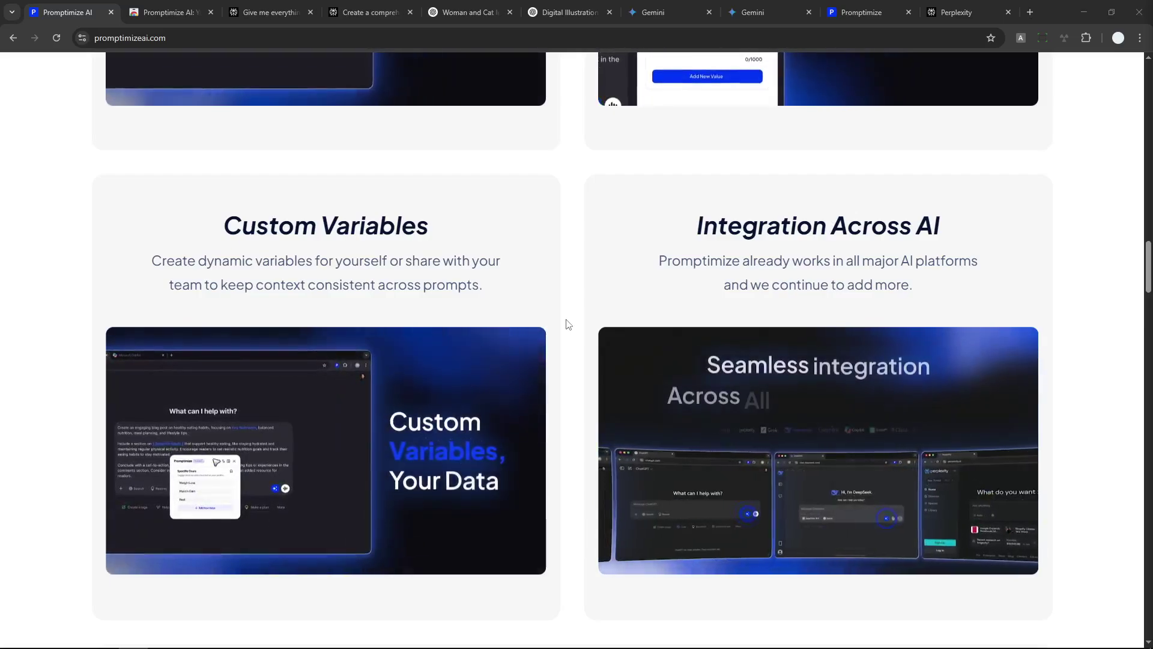
pyautogui.scroll(-1, 564, 302)
pyautogui.scroll(-8, 565, 303)
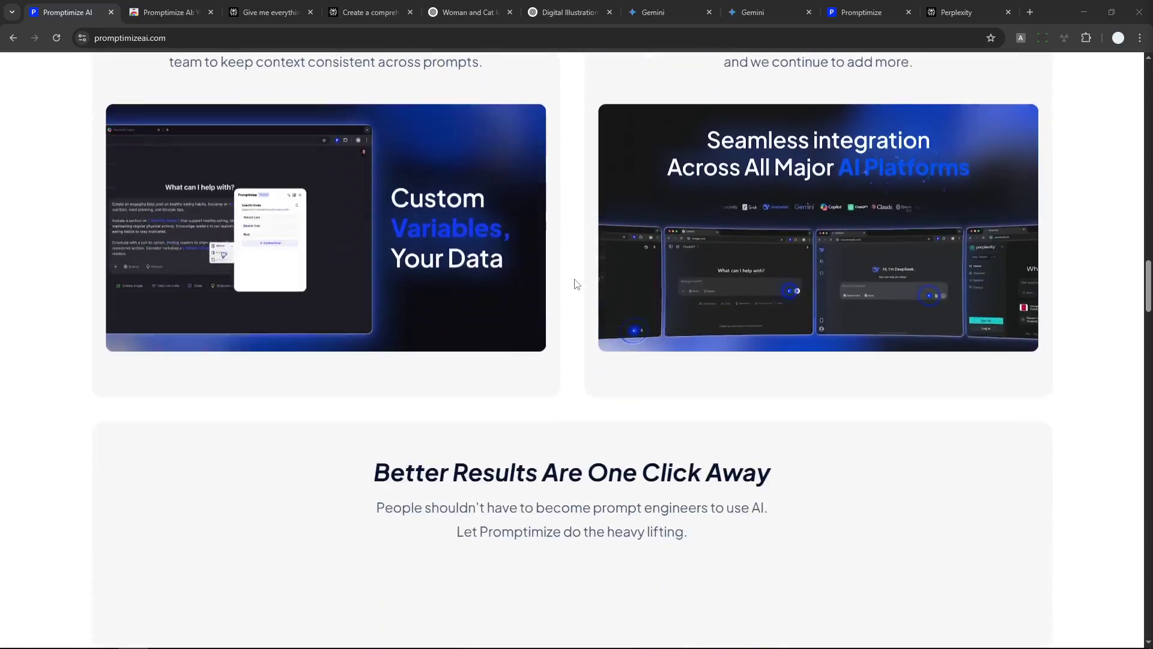
pyautogui.scroll(-1, 581, 278)
pyautogui.scroll(5, 553, 288)
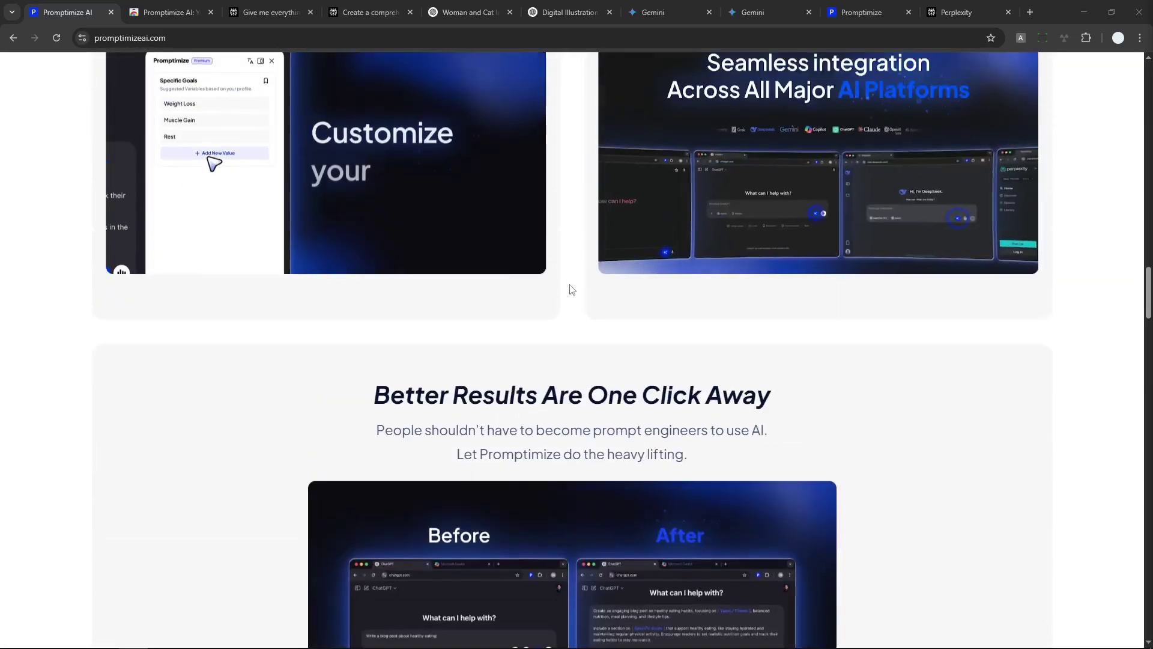
pyautogui.scroll(20, 560, 275)
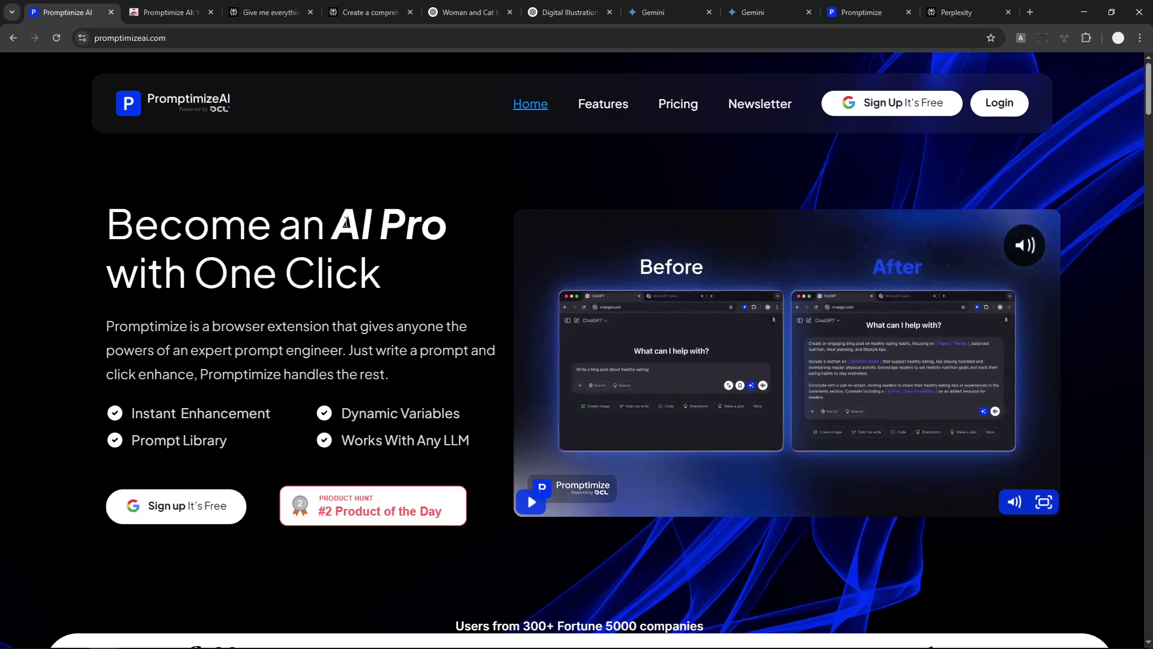
# Step: Review the short 'Give me everything' GPT-4o question and answer, then open the comprehensive-guide thread
pyautogui.click(251, 4)
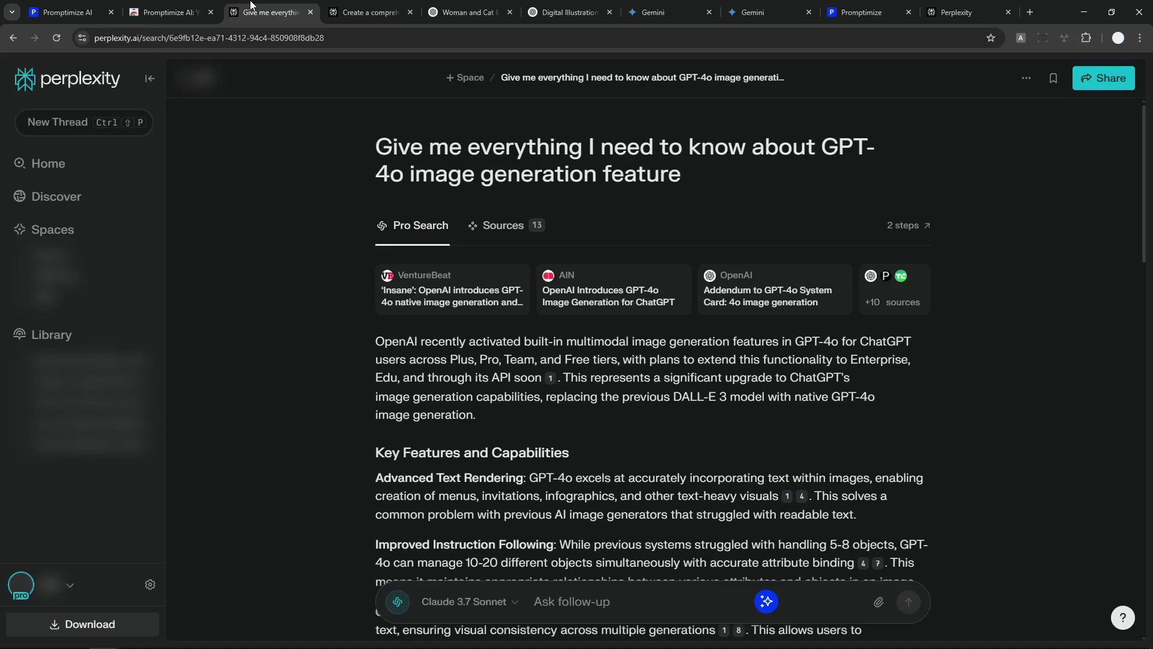
pyautogui.moveTo(563, 162); pyautogui.dragTo(713, 181)
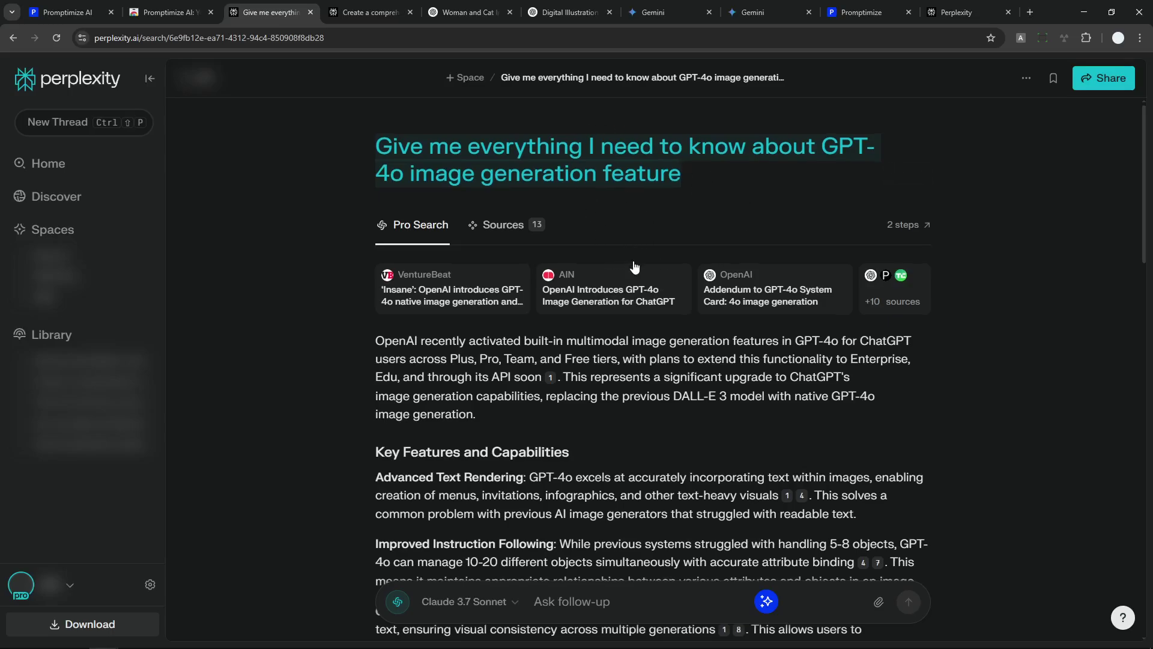
pyautogui.scroll(-5, 632, 257)
pyautogui.scroll(-3, 639, 246)
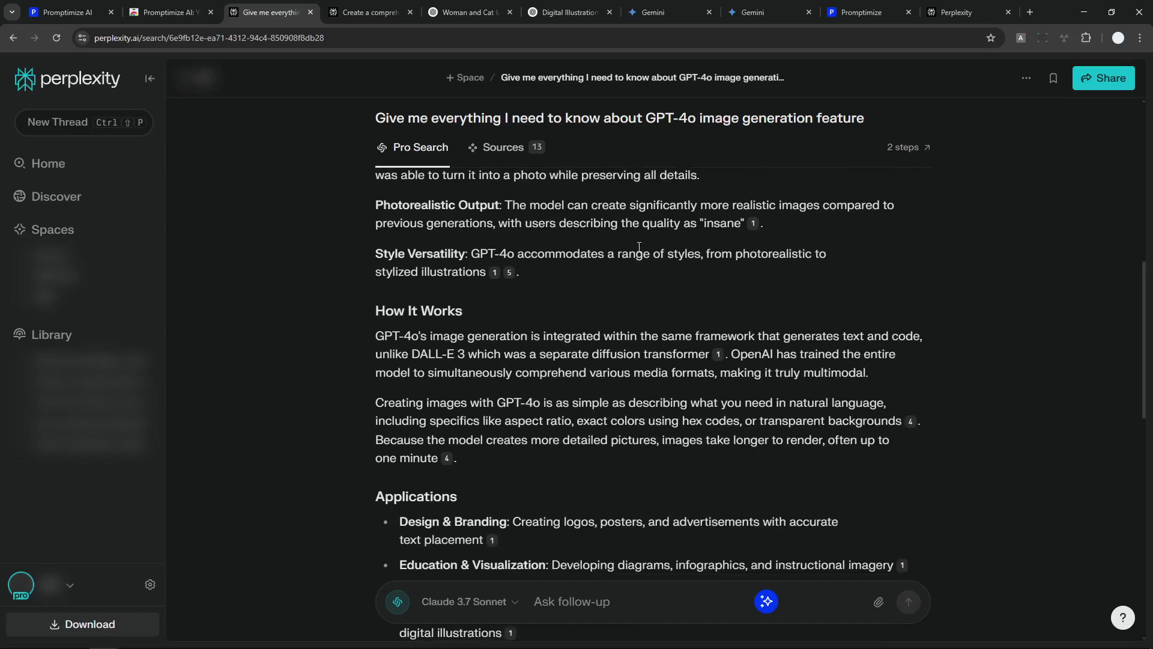
pyautogui.scroll(-7, 624, 264)
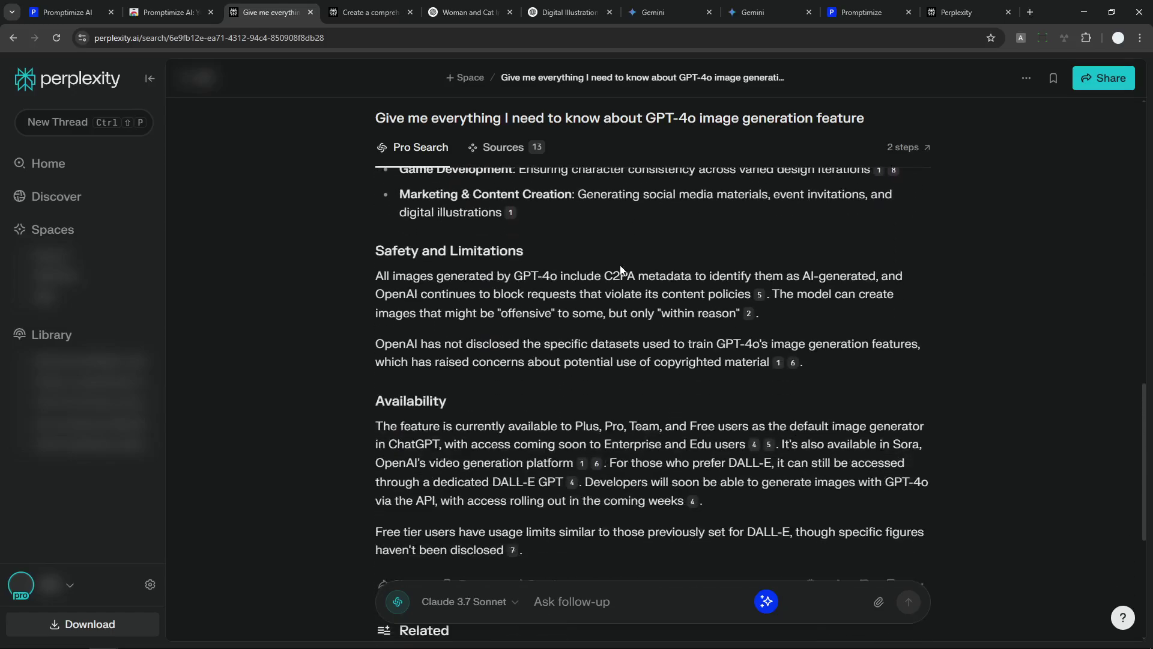
pyautogui.scroll(15, 618, 283)
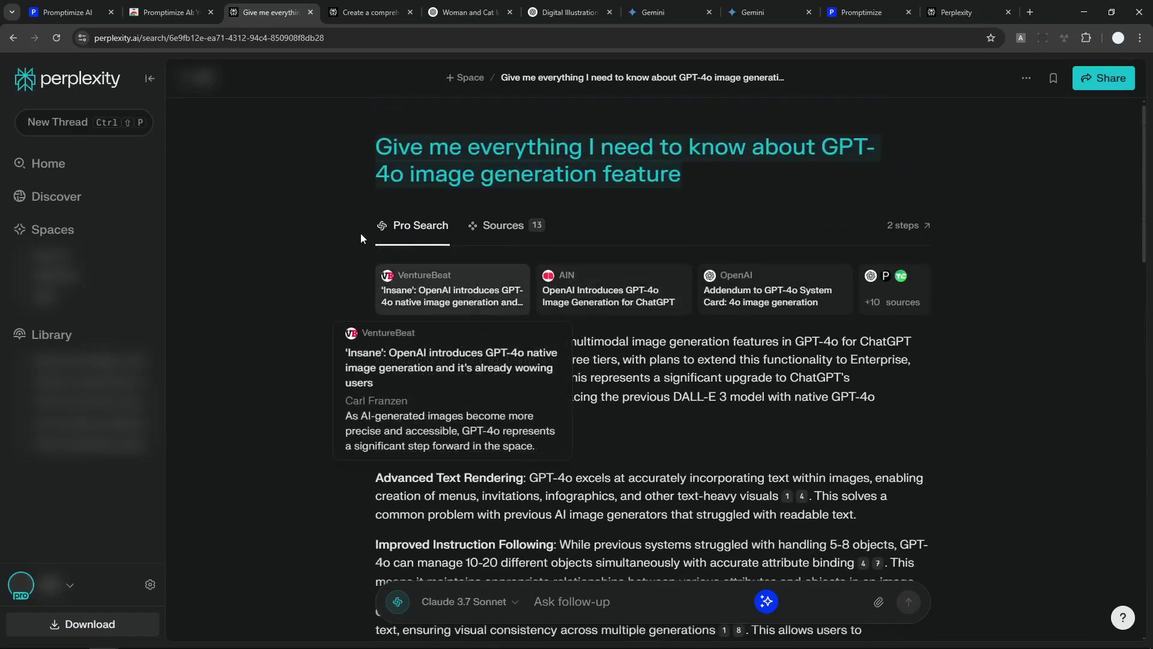
pyautogui.click(358, 12)
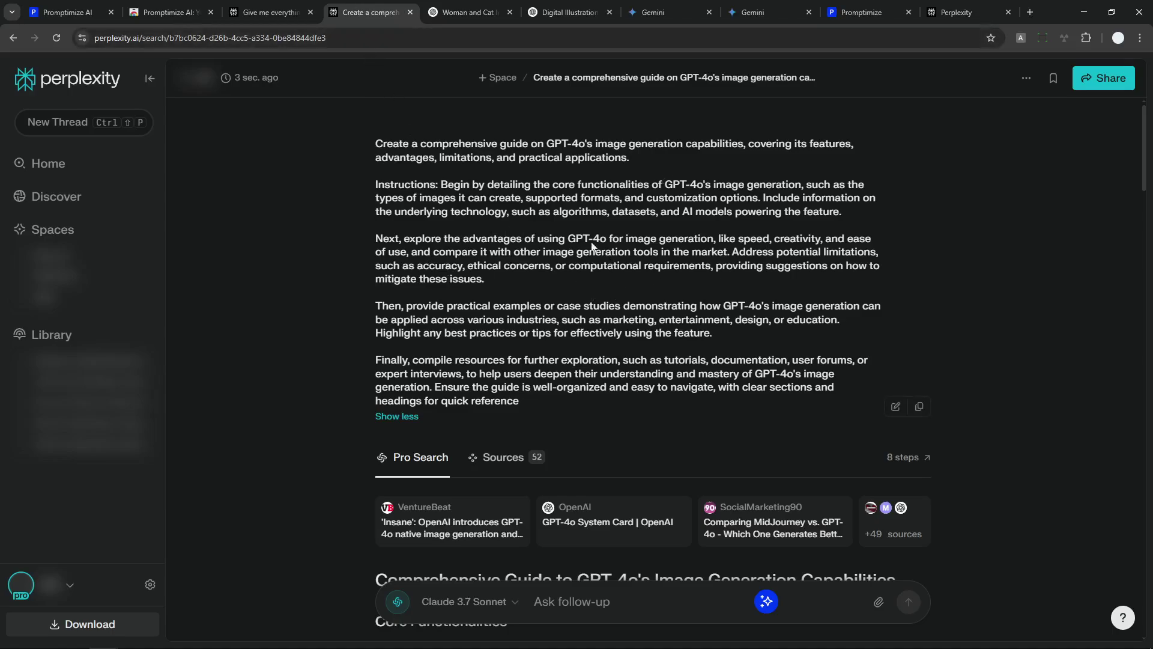
# Step: Highlight the long enhanced prompt and scroll through the 52-source comprehensive guide answer
pyautogui.moveTo(346, 153); pyautogui.dragTo(609, 389)
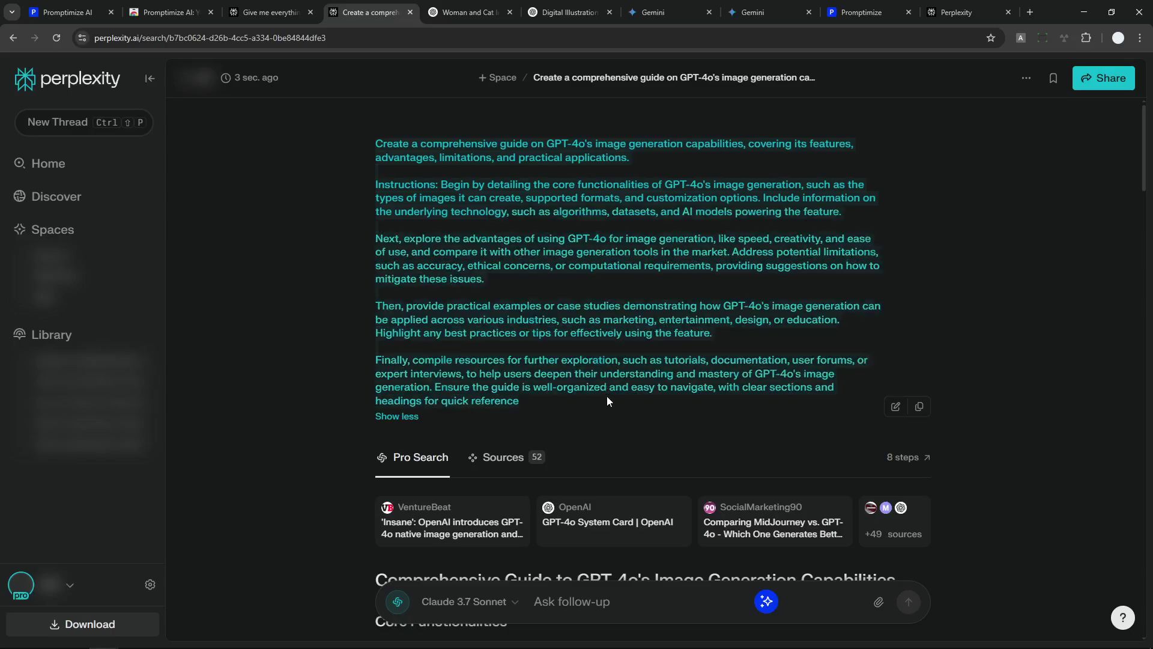
pyautogui.scroll(-10, 611, 264)
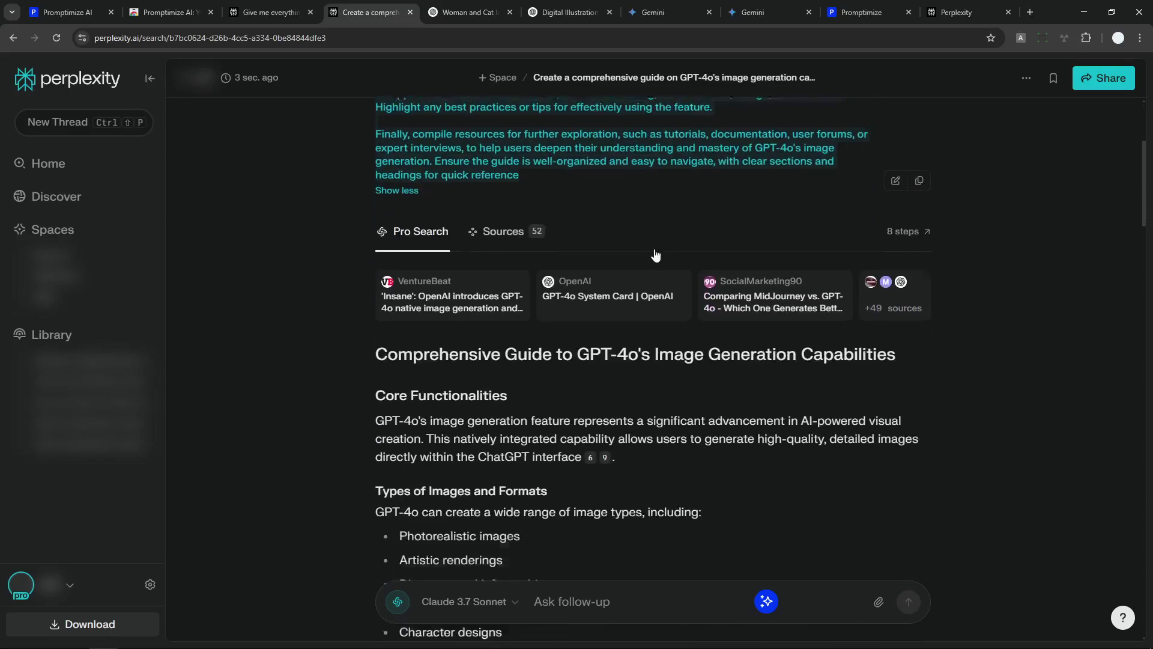
pyautogui.scroll(-15, 622, 256)
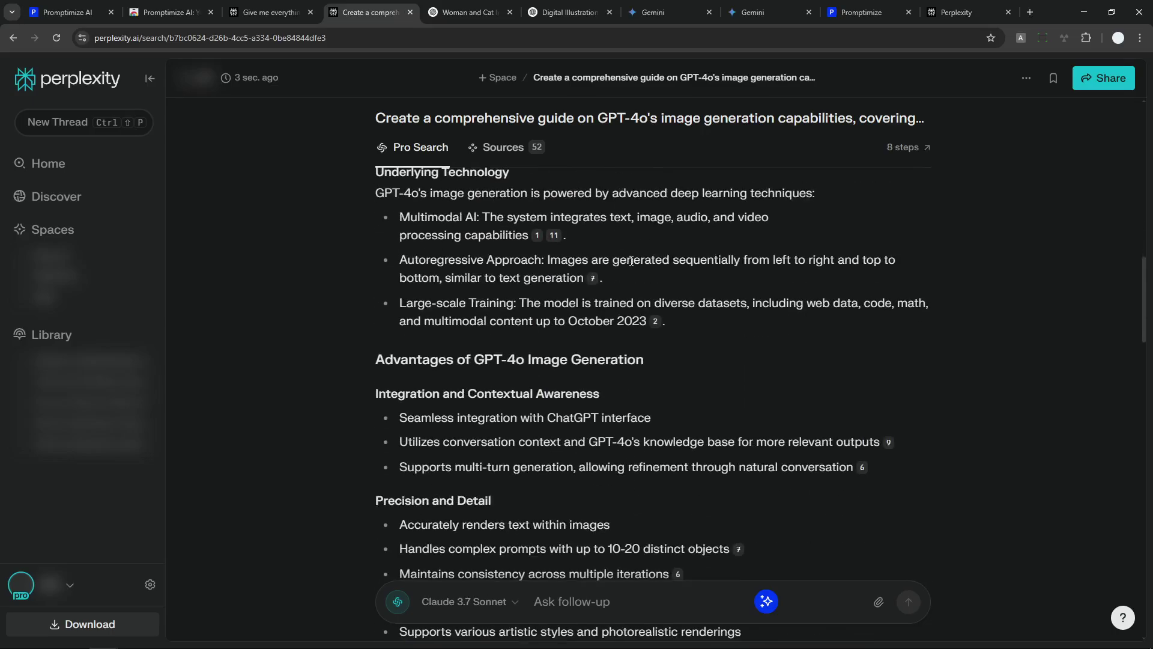
pyautogui.scroll(-7, 691, 262)
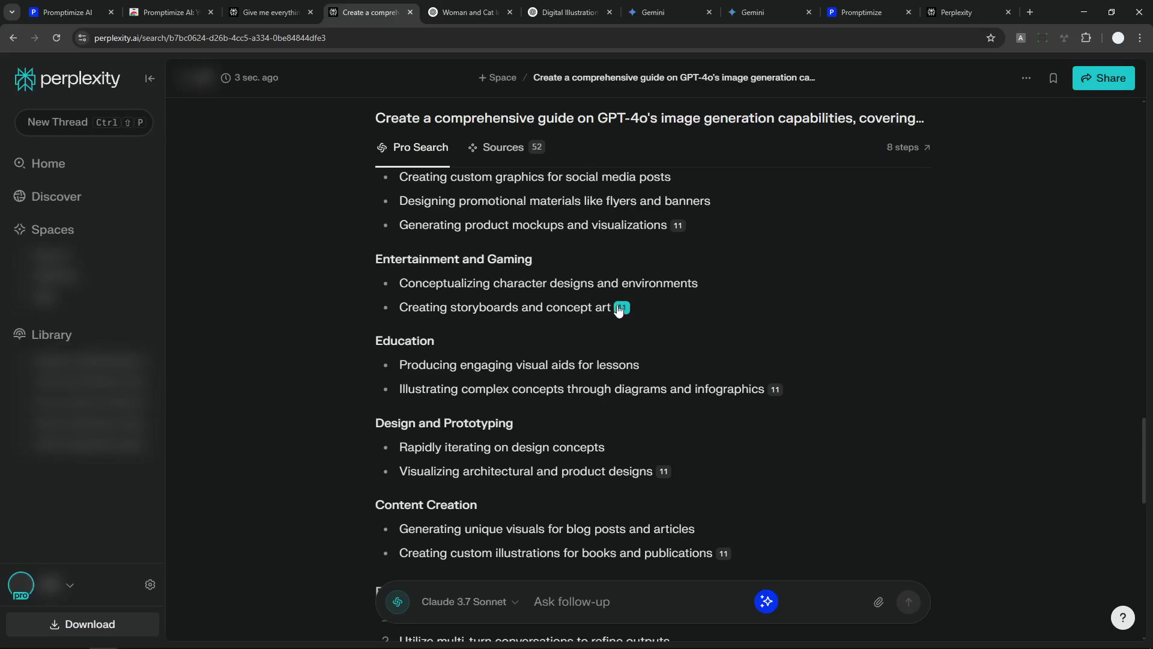
pyautogui.scroll(-9, 907, 298)
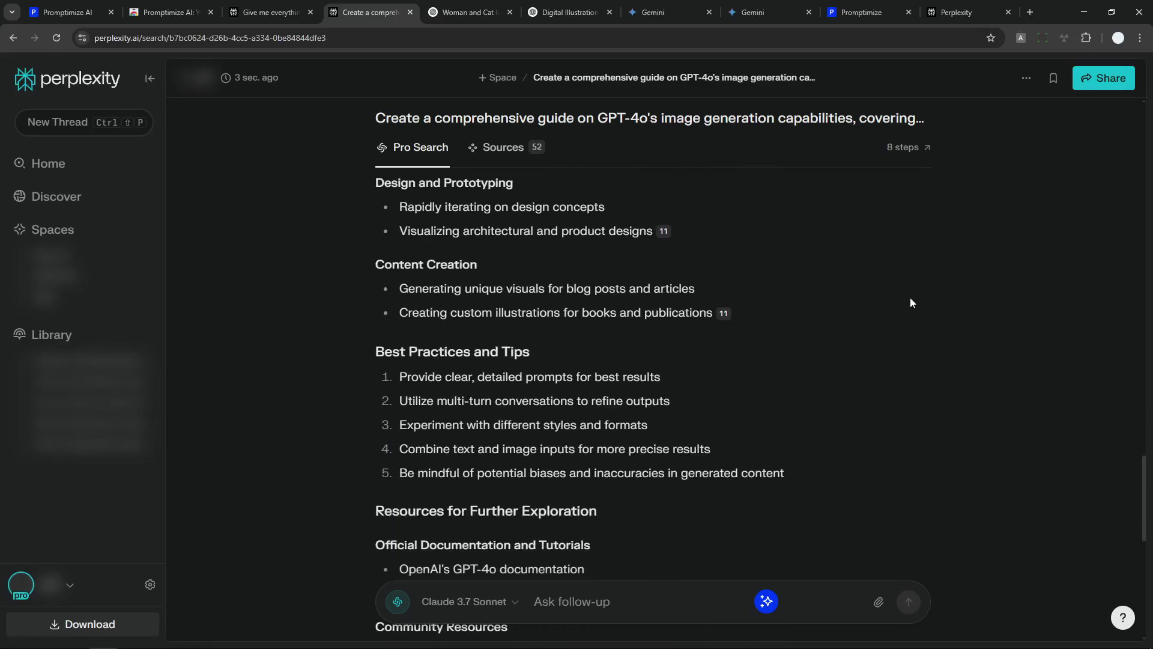
pyautogui.scroll(-3, 826, 315)
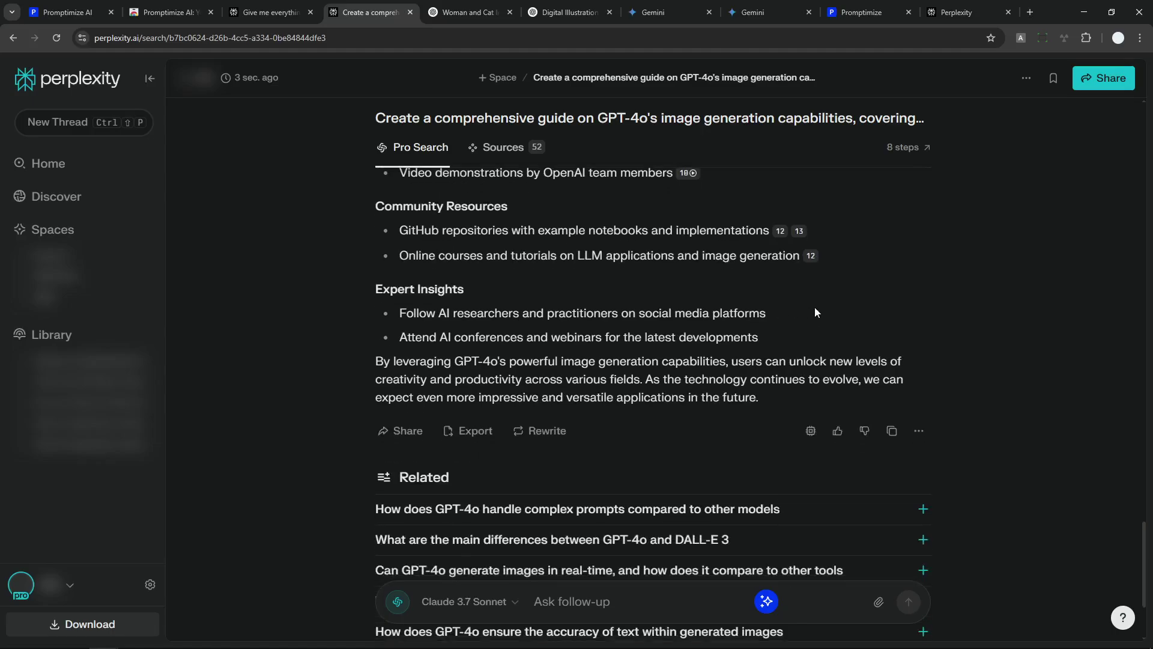
pyautogui.scroll(10, 795, 337)
pyautogui.scroll(10, 780, 348)
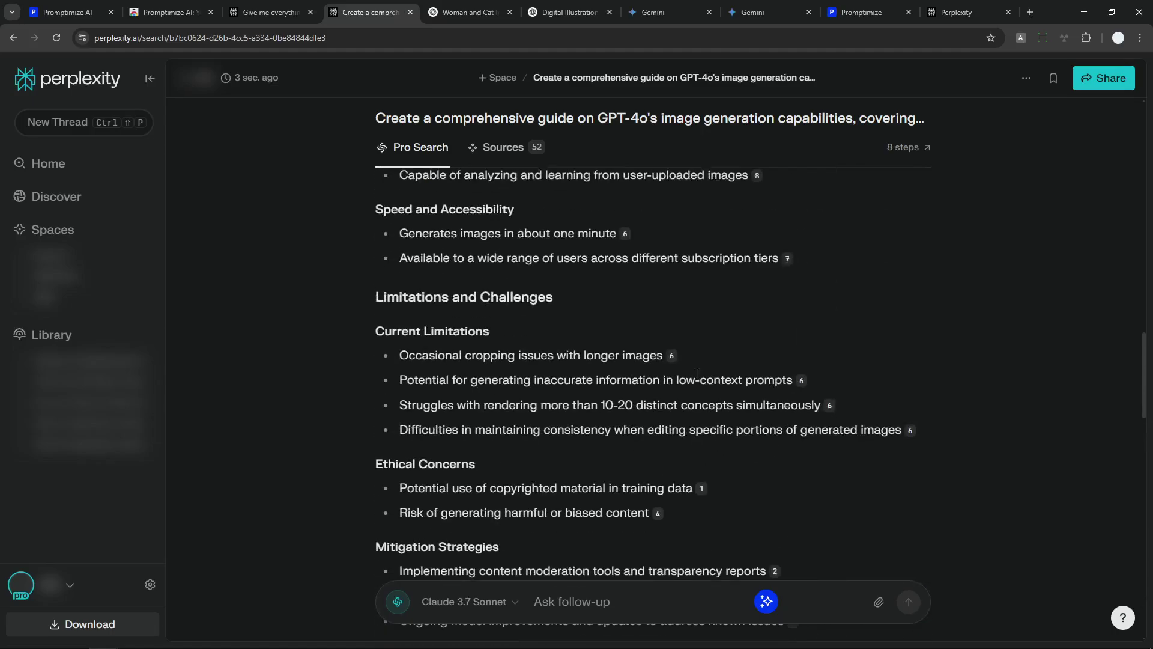
pyautogui.scroll(6, 636, 379)
pyautogui.scroll(12, 577, 374)
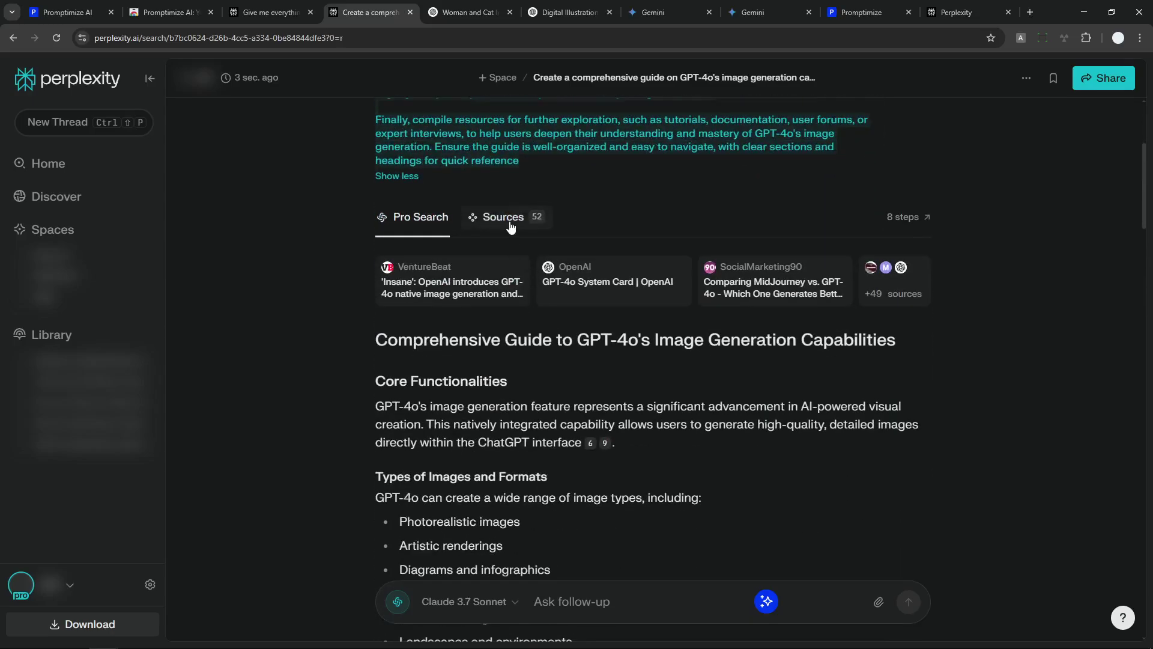
pyautogui.scroll(4, 513, 227)
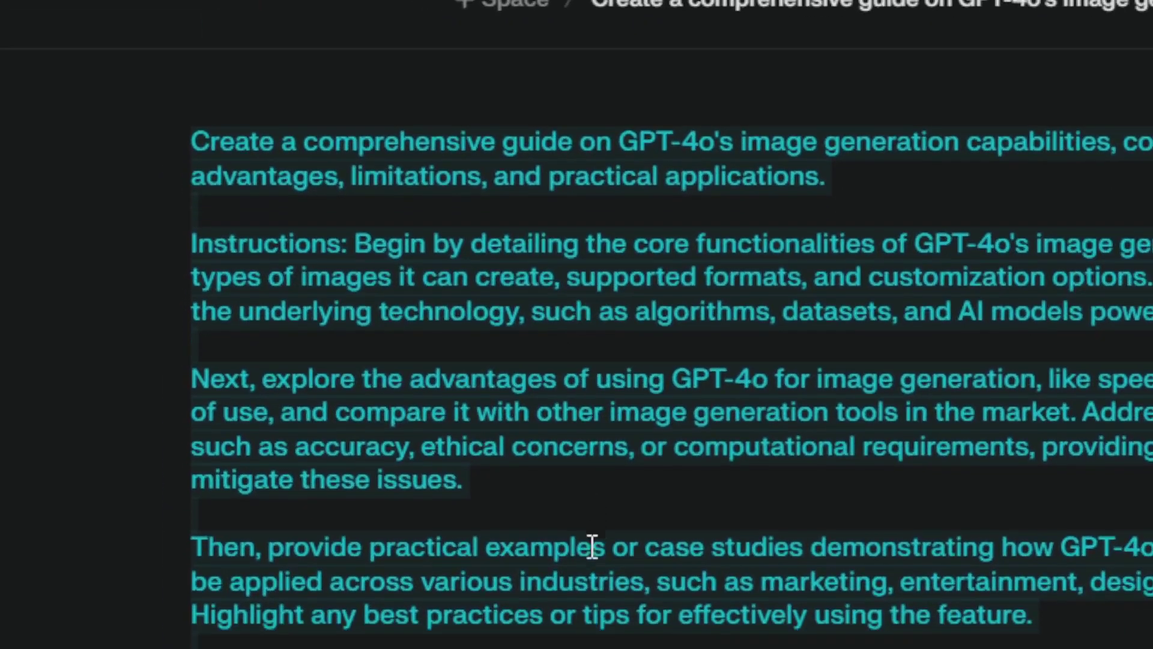
pyautogui.scroll(-5, 592, 547)
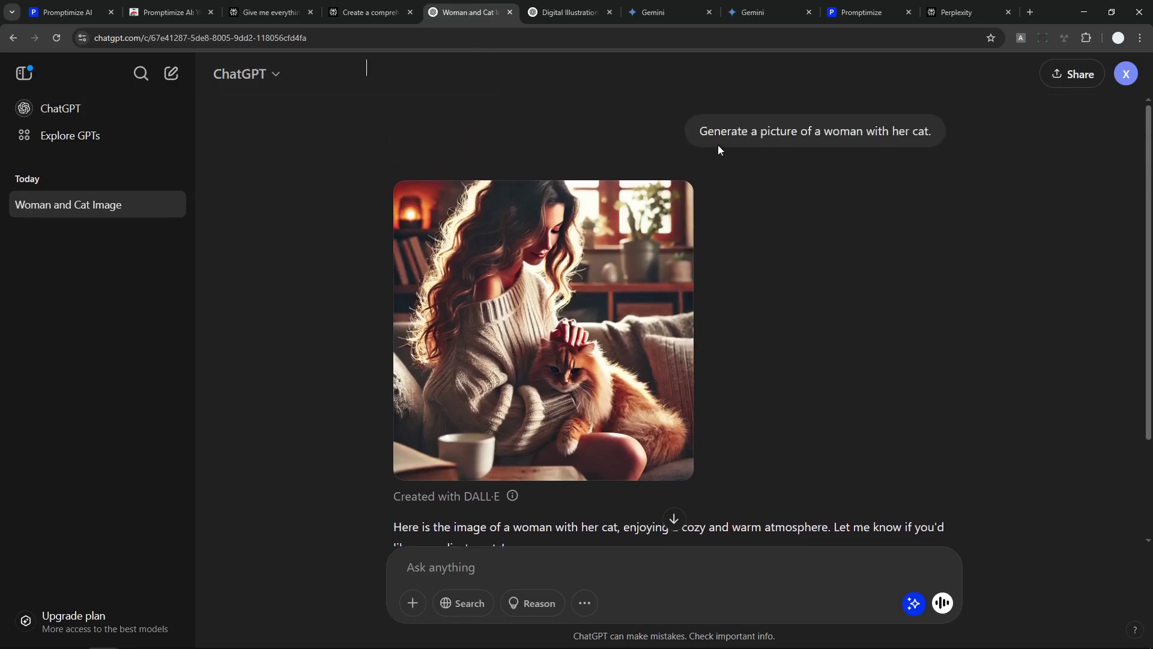
# Step: Highlight the simple prompt 'Generate a picture of a woman with her cat.'
pyautogui.moveTo(694, 131); pyautogui.dragTo(863, 131)
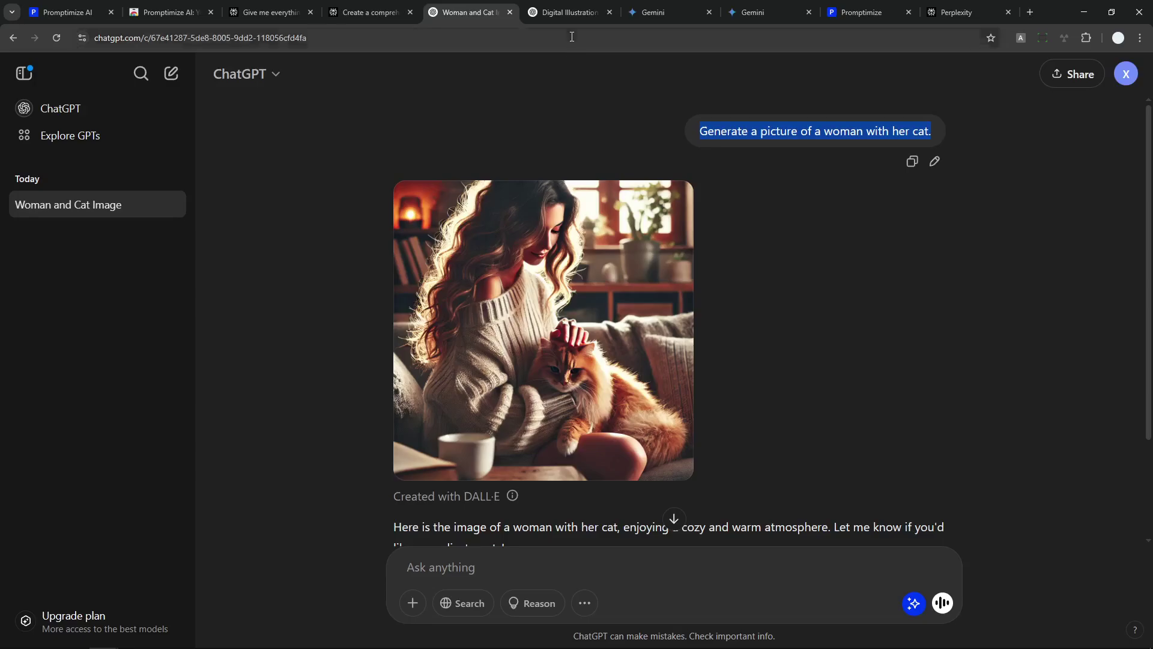
# Step: Open the Digital Illustration Request chat and scroll through its detailed prompt and cozy image
pyautogui.click(569, 14)
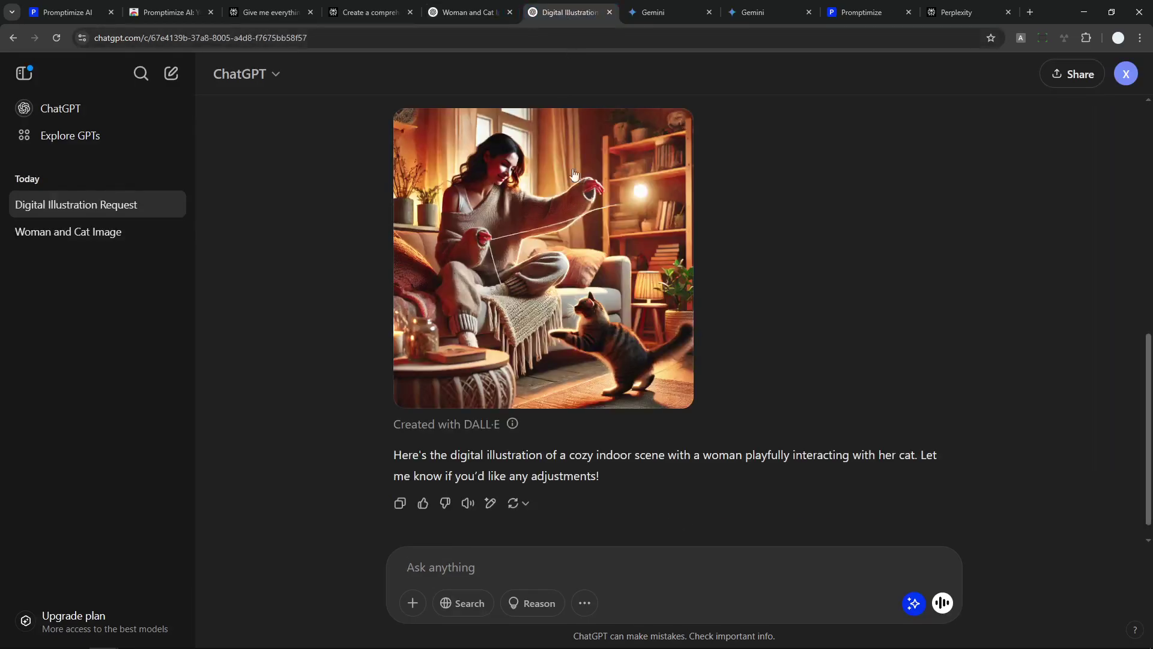
pyautogui.scroll(2, 578, 201)
pyautogui.scroll(7, 629, 320)
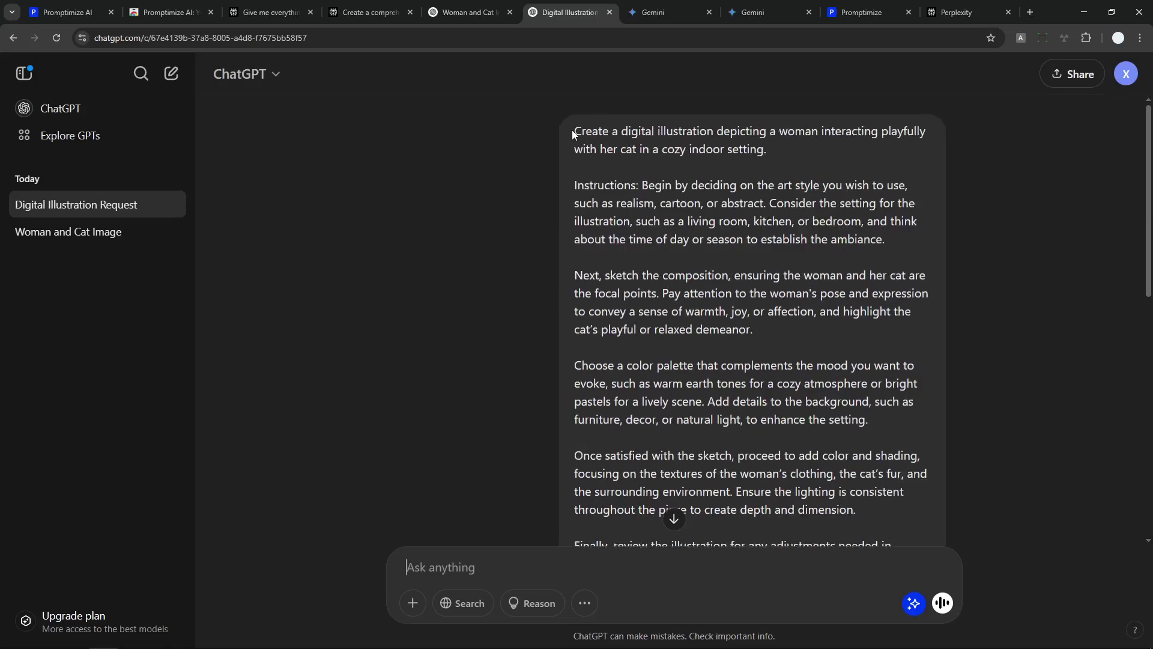
pyautogui.scroll(-7, 593, 167)
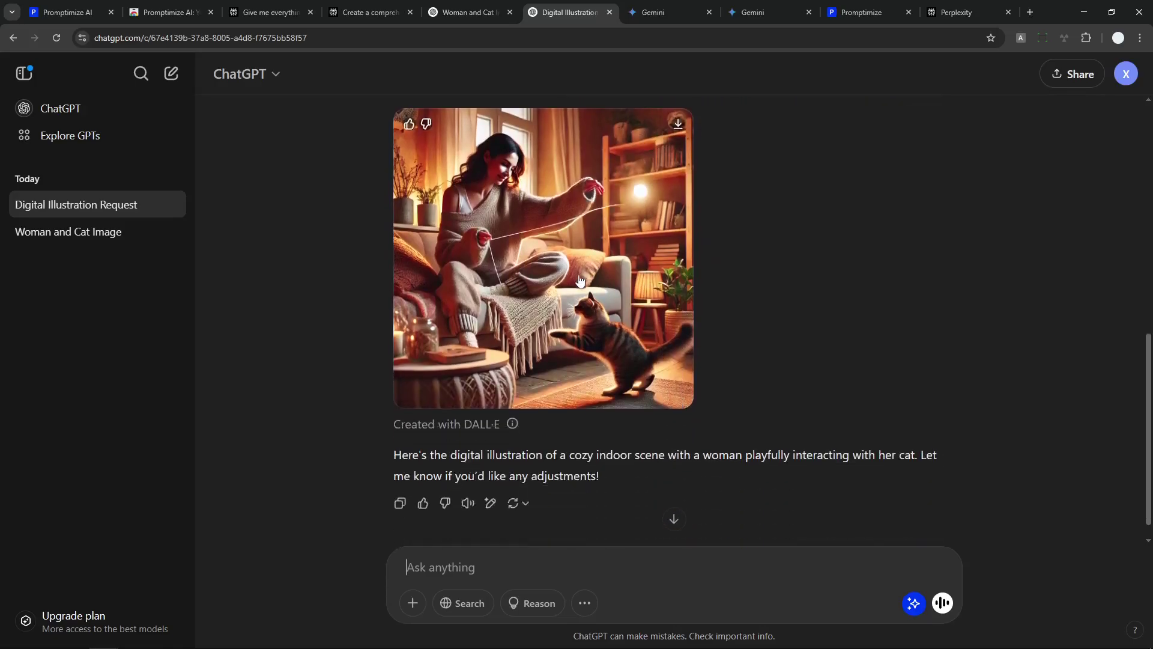
pyautogui.scroll(2, 579, 280)
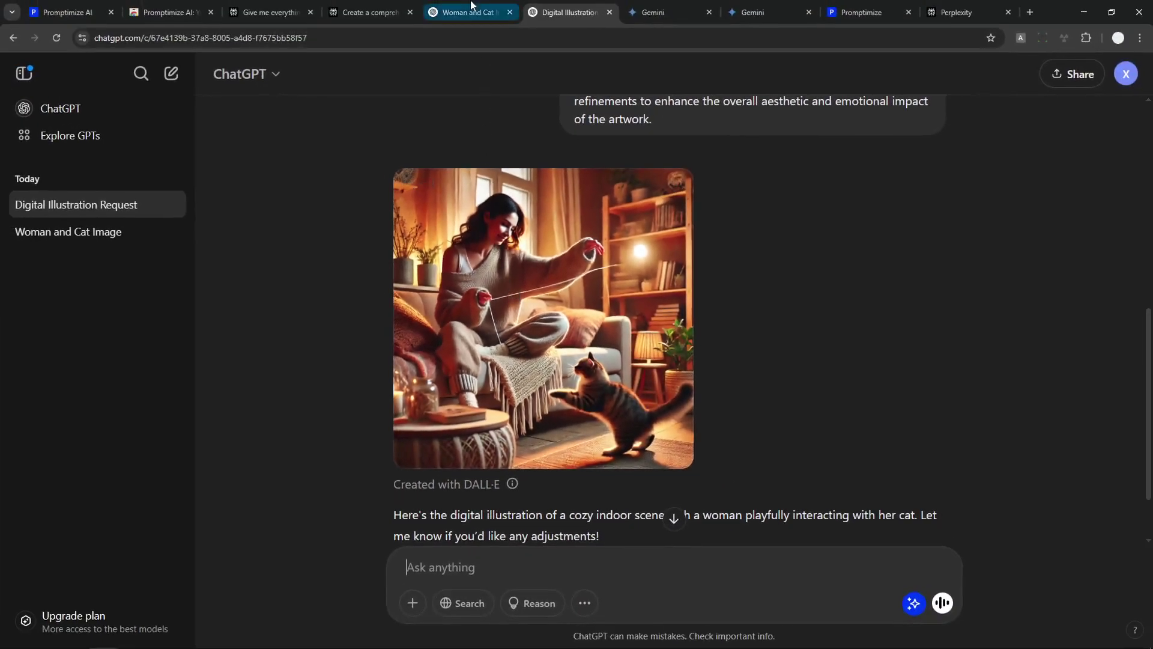
# Step: Flip to the simple Woman and Cat chat for comparison, then back to the lamp-lit illustration
pyautogui.click(471, 7)
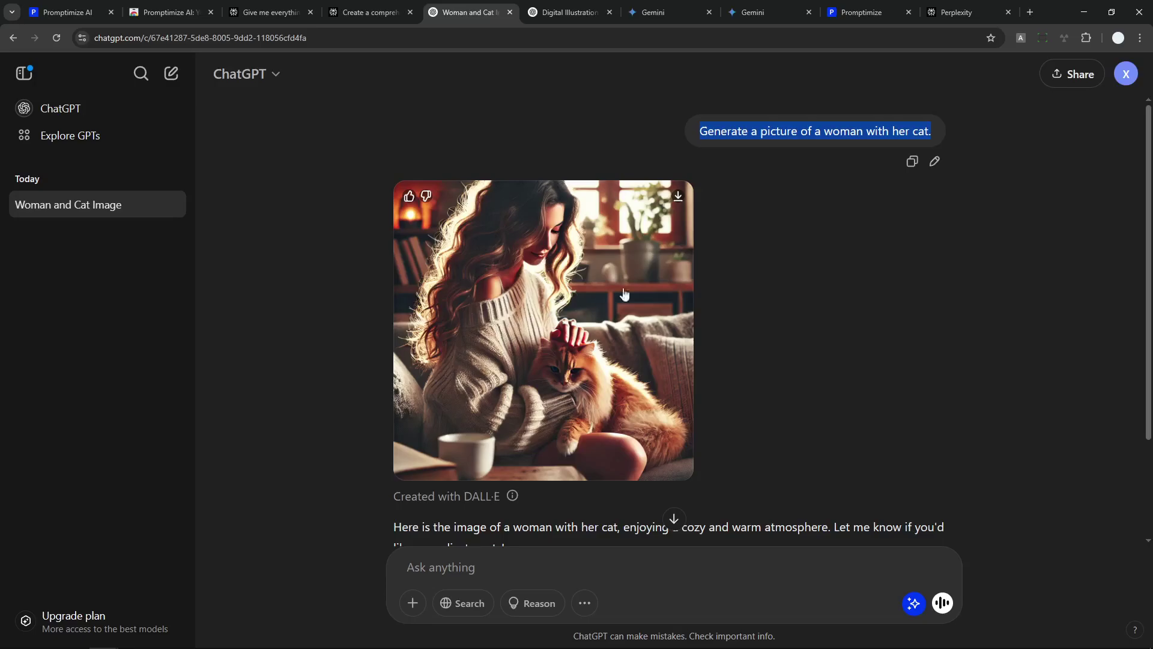
pyautogui.click(564, 17)
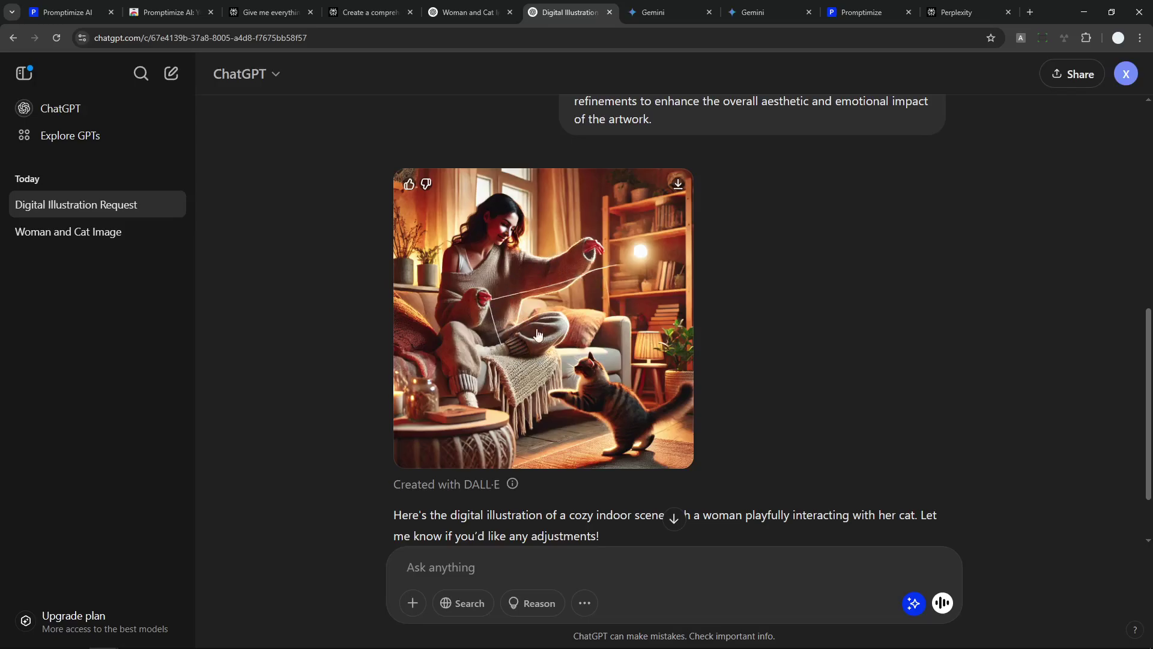
pyautogui.scroll(1, 562, 377)
pyautogui.scroll(4, 657, 306)
pyautogui.scroll(-5, 684, 294)
# Step: Open the 'Generate a website code.' chat and scroll its My Website preview to the footer
pyautogui.click(663, 12)
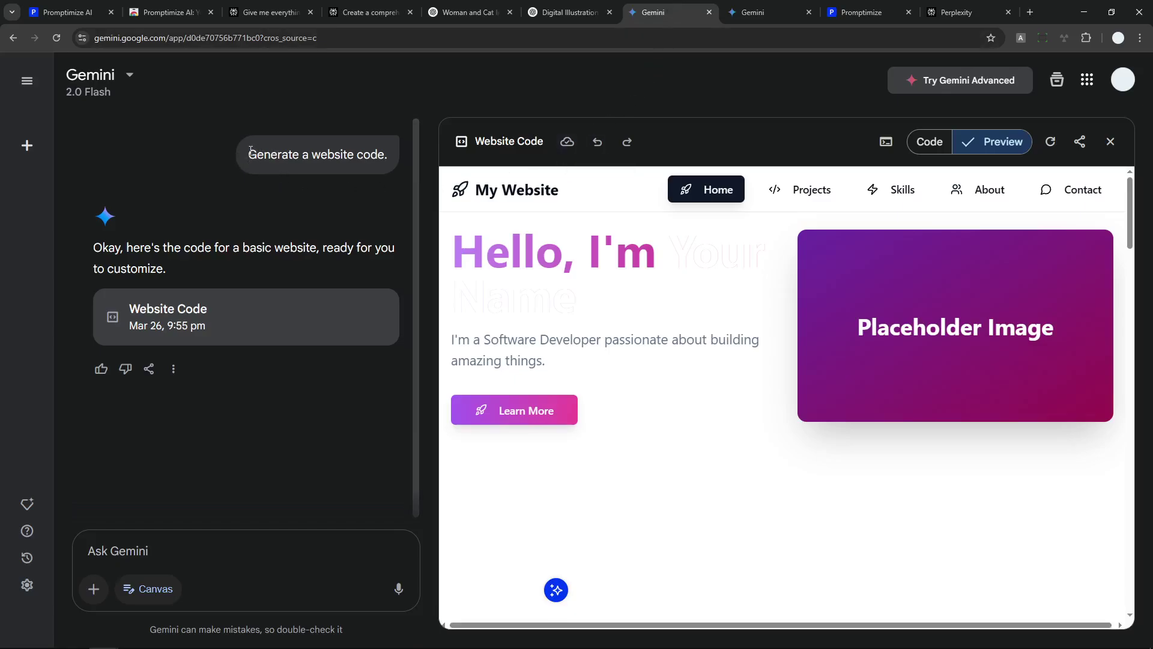
pyautogui.moveTo(248, 157); pyautogui.dragTo(392, 160)
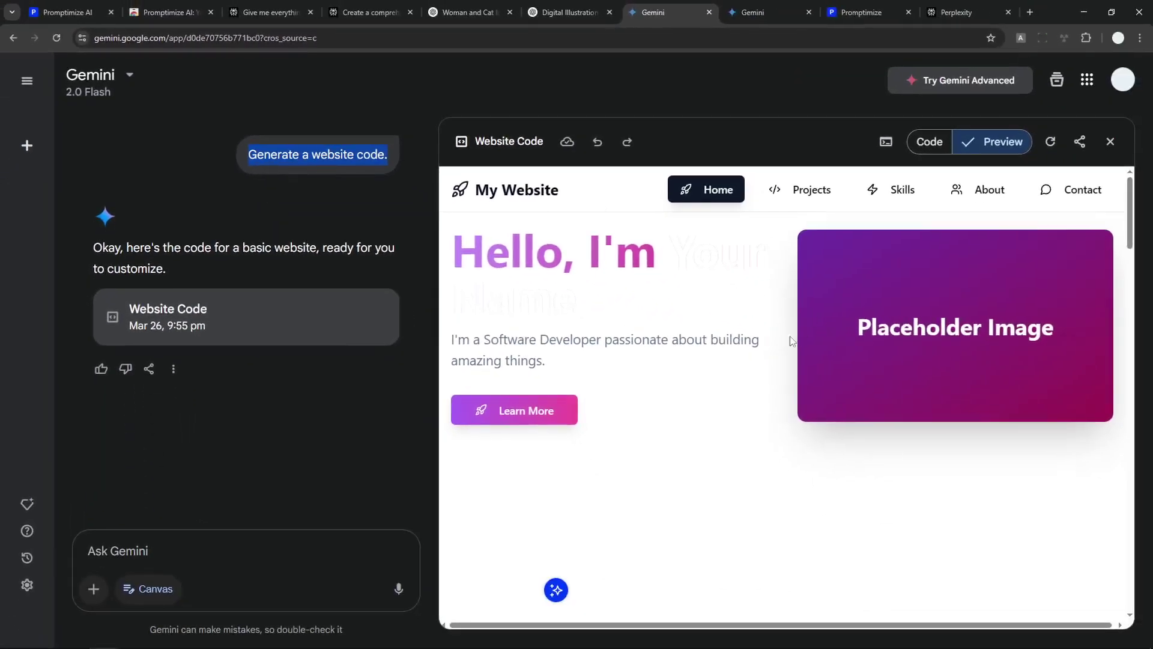
pyautogui.scroll(-2, 774, 330)
pyautogui.scroll(-10, 775, 335)
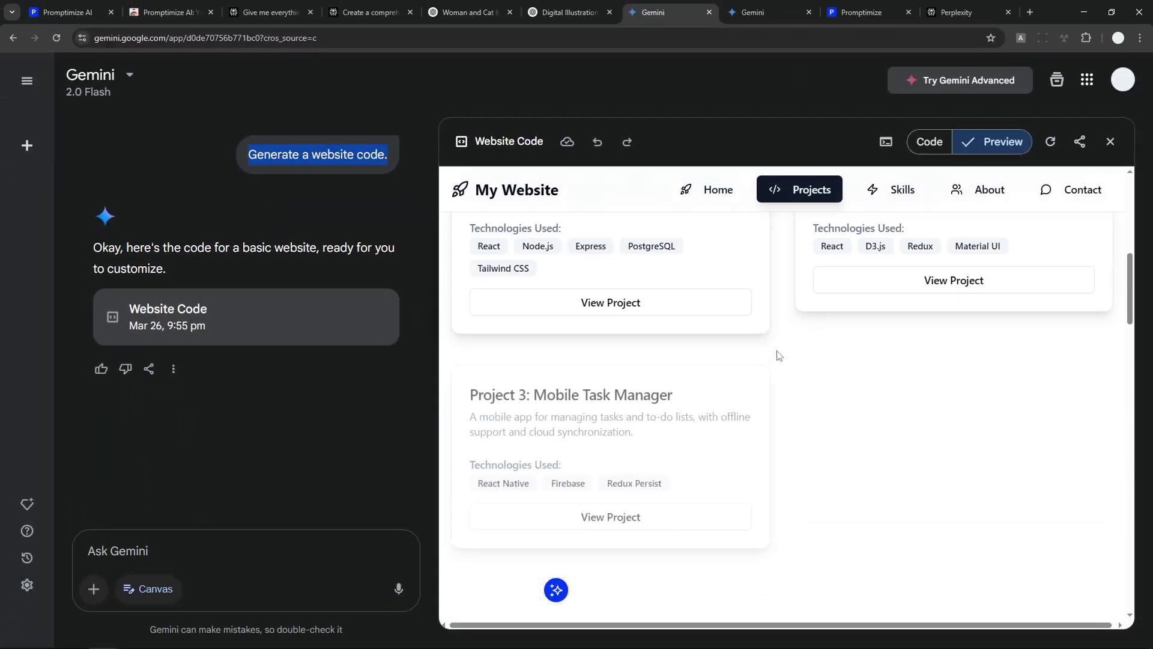
pyautogui.scroll(-6, 793, 342)
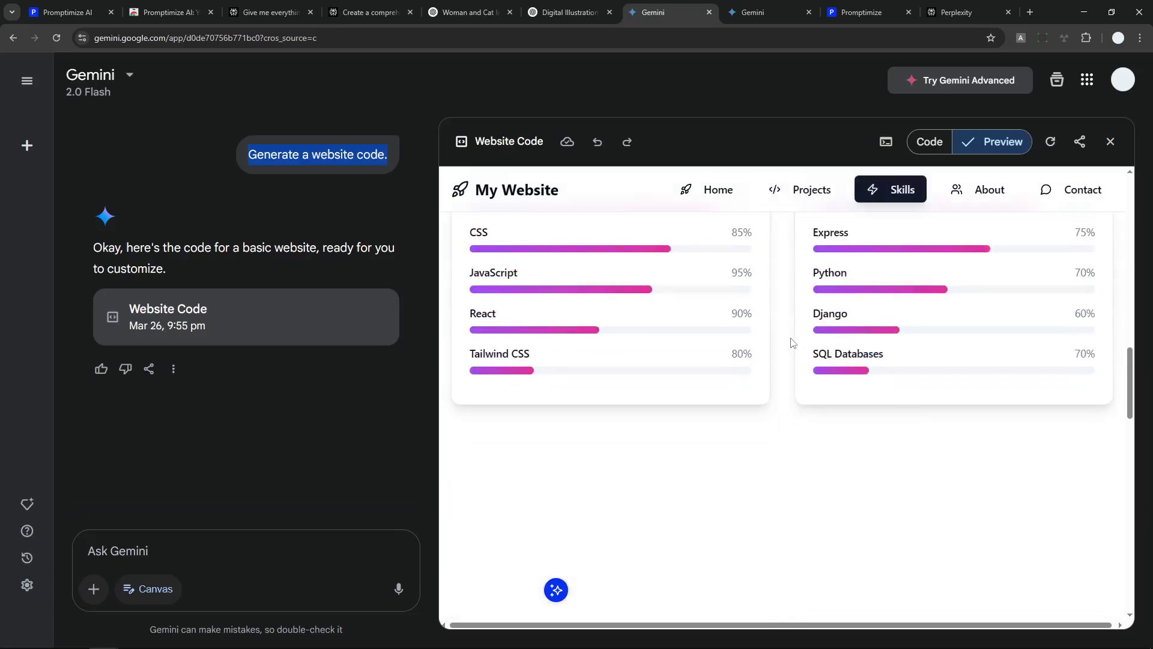
pyautogui.scroll(-5, 784, 336)
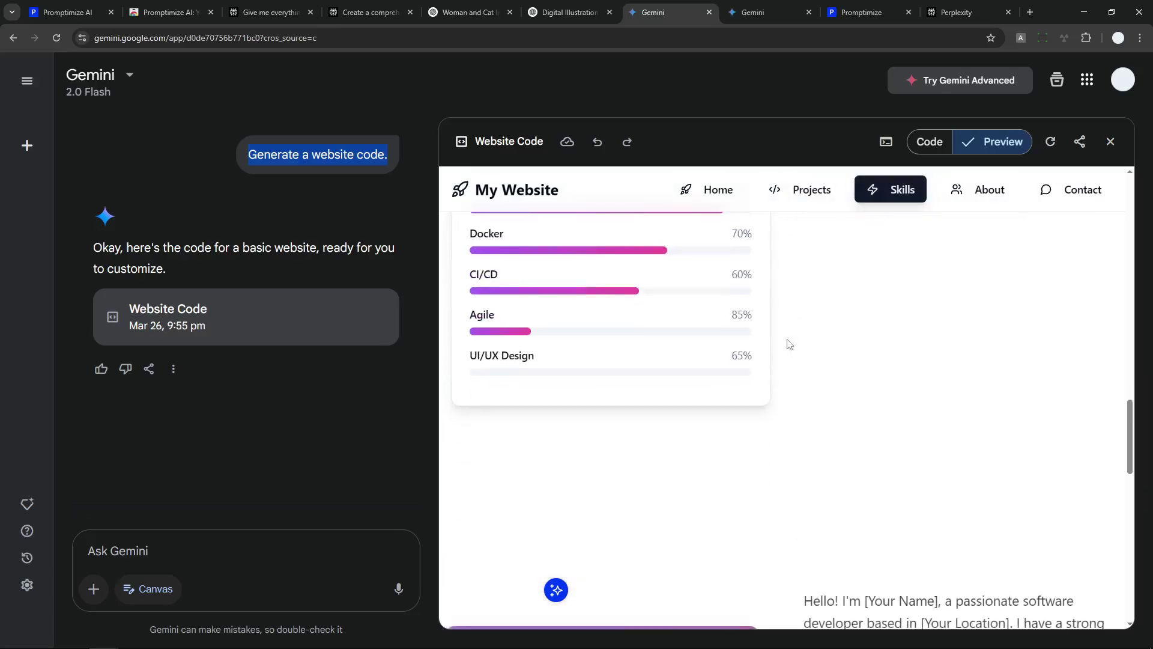
pyautogui.scroll(-2, 785, 334)
pyautogui.scroll(-6, 787, 334)
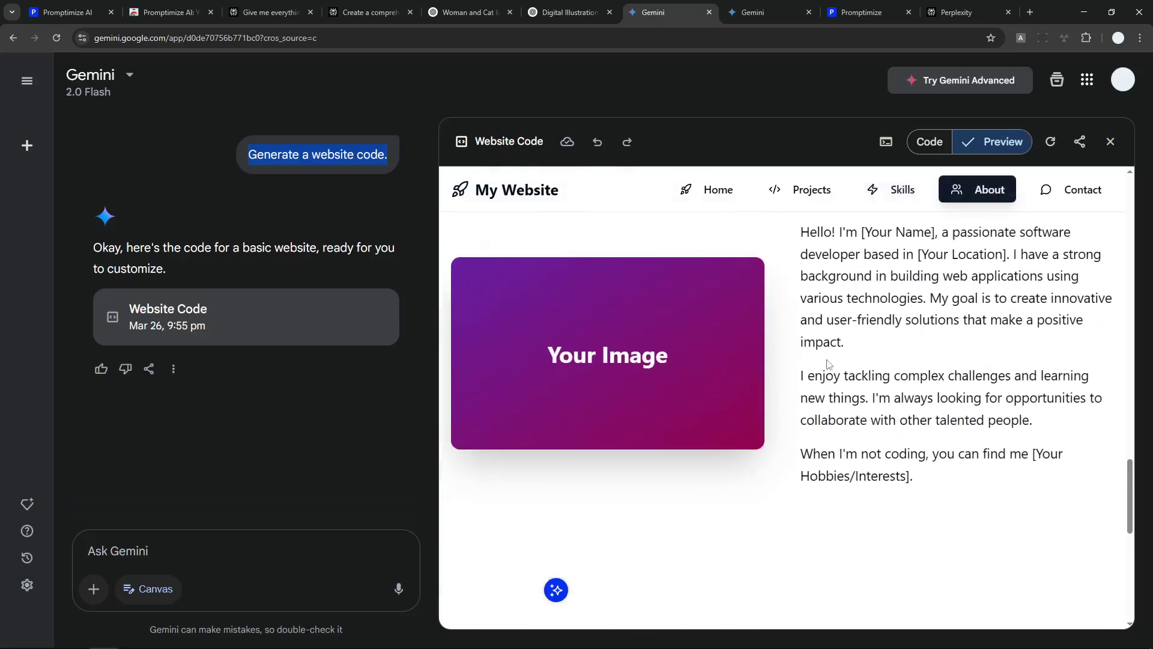
pyautogui.scroll(-3, 805, 334)
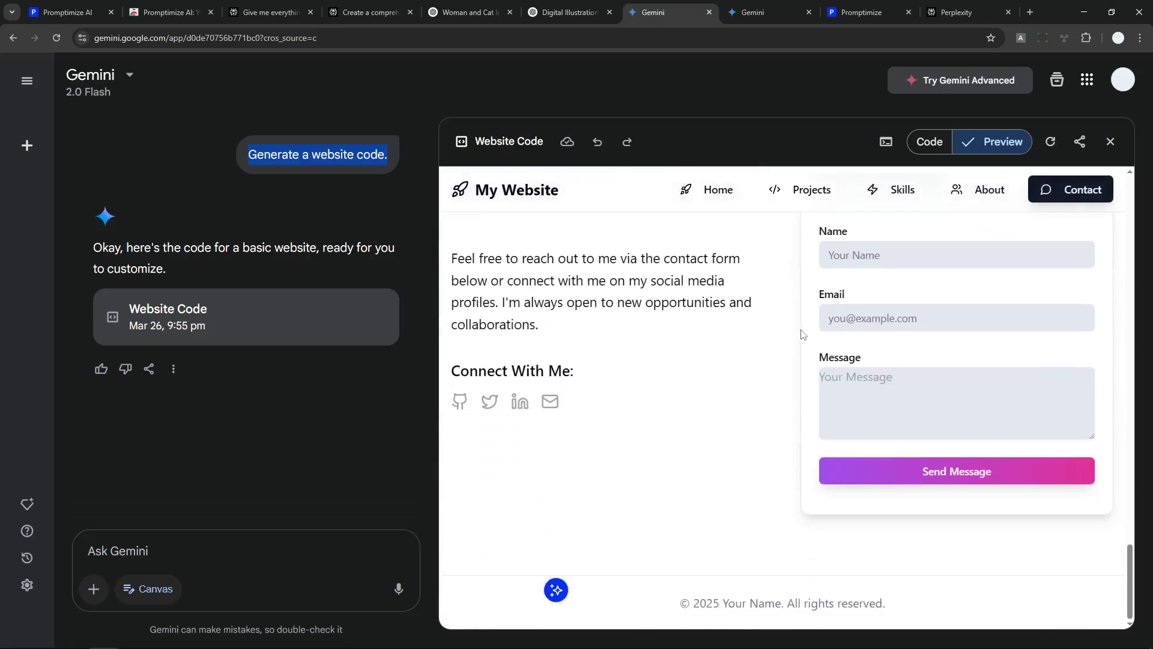
# Step: Scroll the preview back to the top and highlight the hero heading
pyautogui.scroll(12, 780, 442)
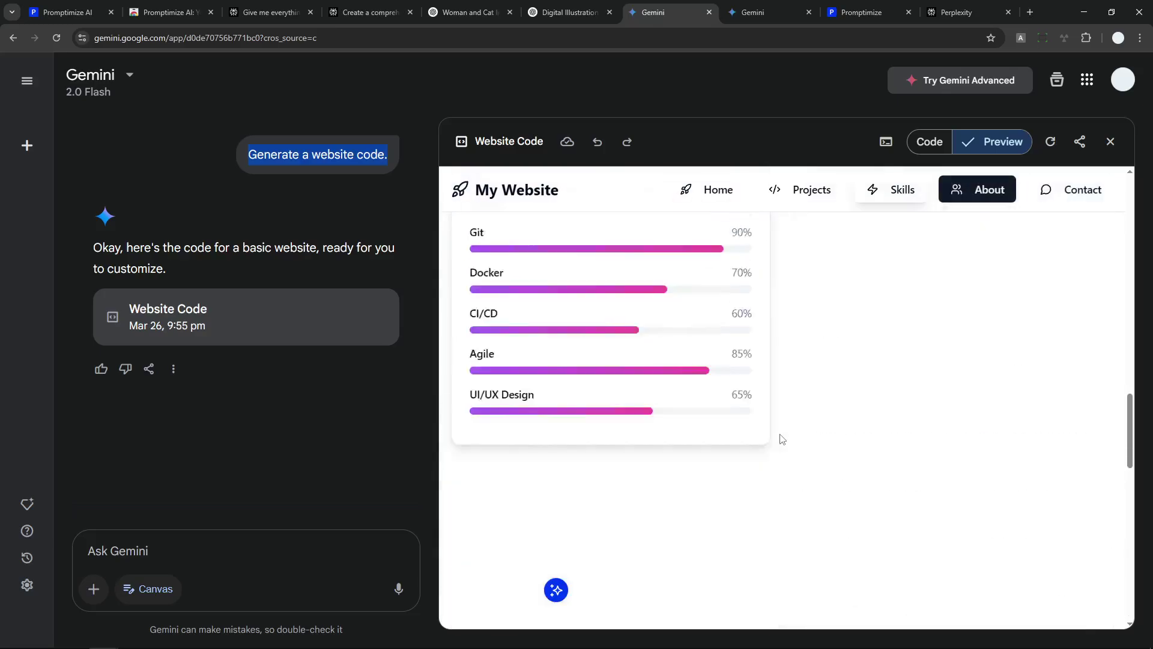
pyautogui.scroll(8, 780, 439)
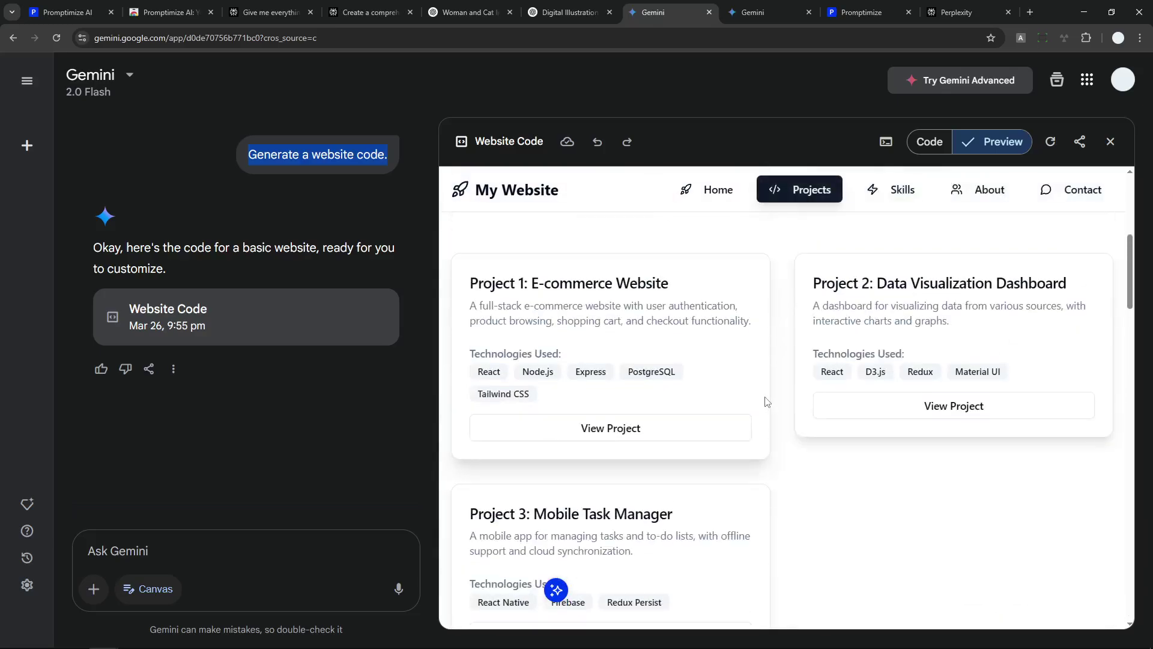
pyautogui.scroll(1, 783, 368)
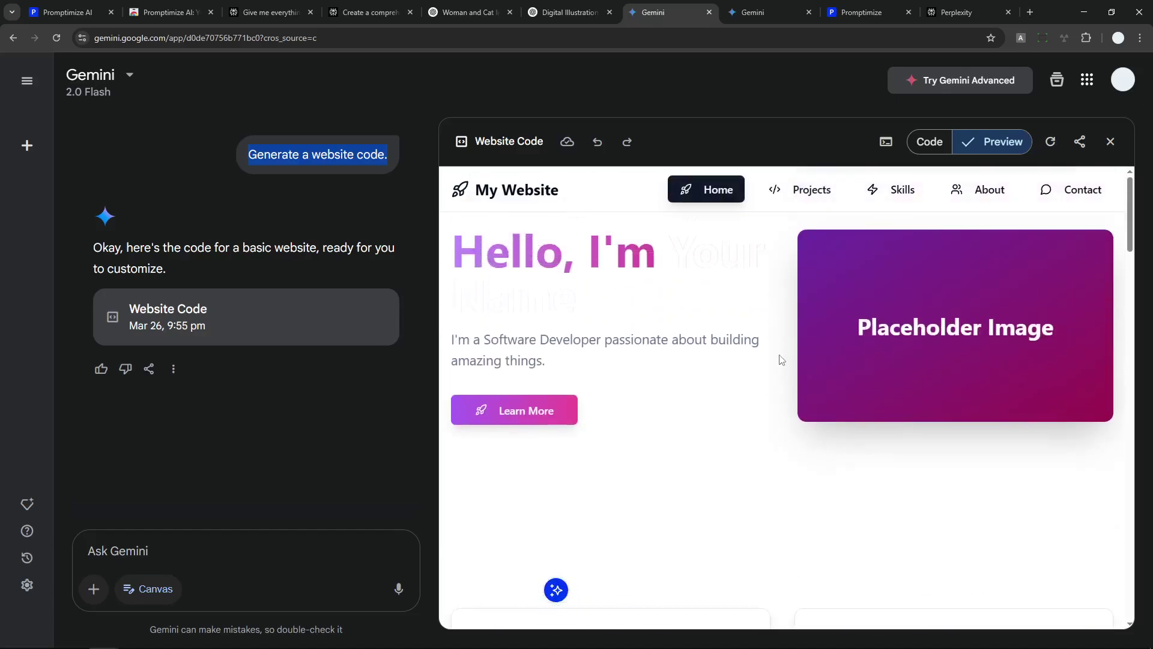
pyautogui.moveTo(682, 298); pyautogui.dragTo(478, 250)
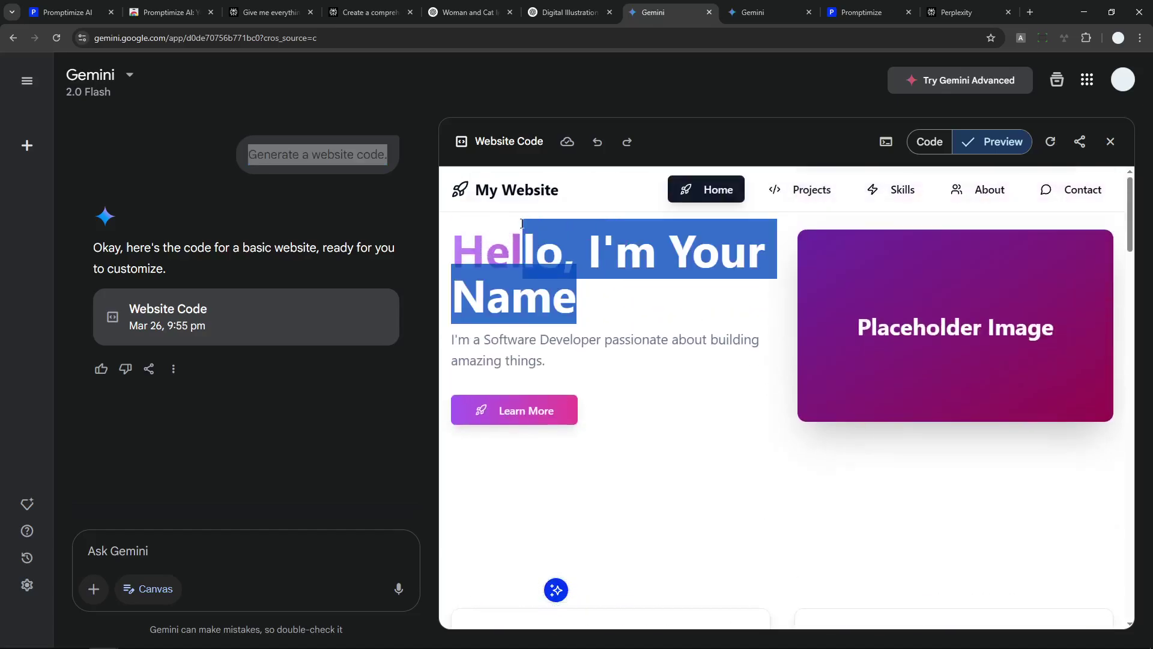
# Step: Open the Basic Website Structure chat, highlight its detailed prompt and scroll the enhanced preview
pyautogui.click(758, 12)
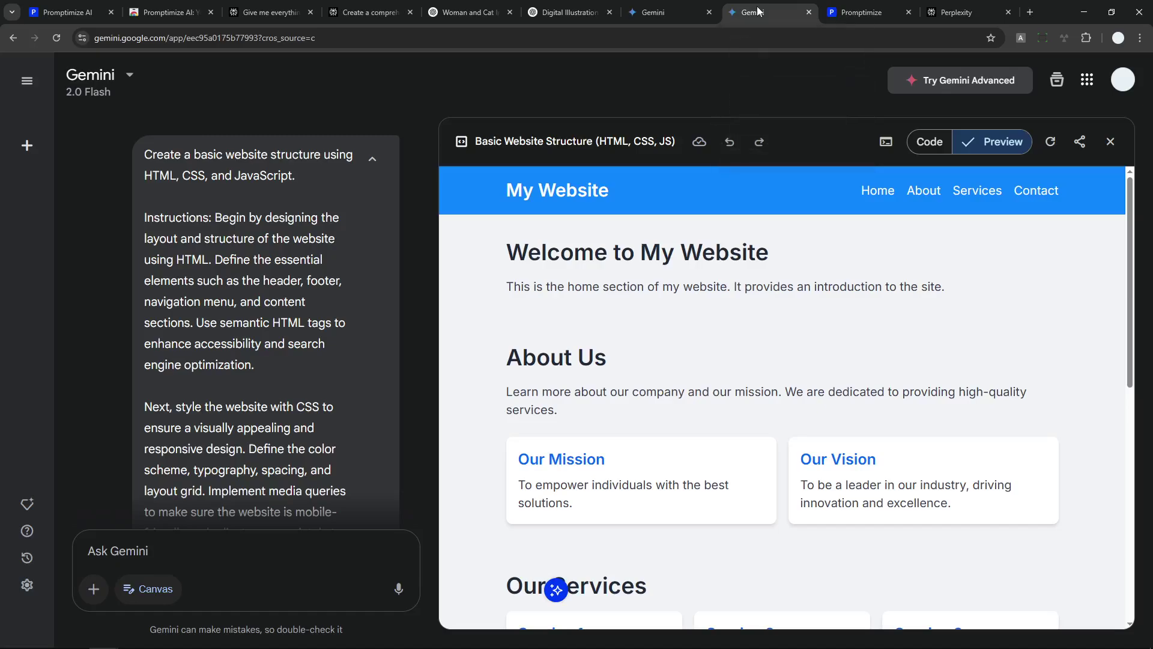
pyautogui.moveTo(159, 155); pyautogui.dragTo(322, 473)
pyautogui.scroll(-3, 323, 426)
pyautogui.scroll(-8, 323, 428)
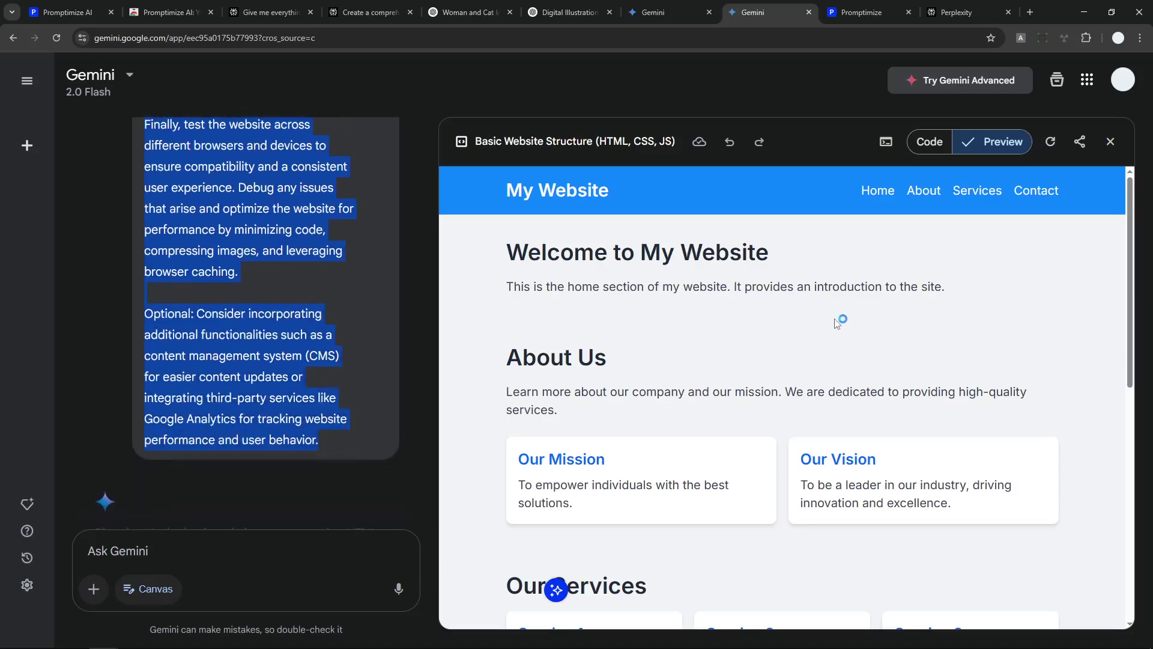
pyautogui.scroll(-4, 831, 304)
pyautogui.scroll(-4, 831, 303)
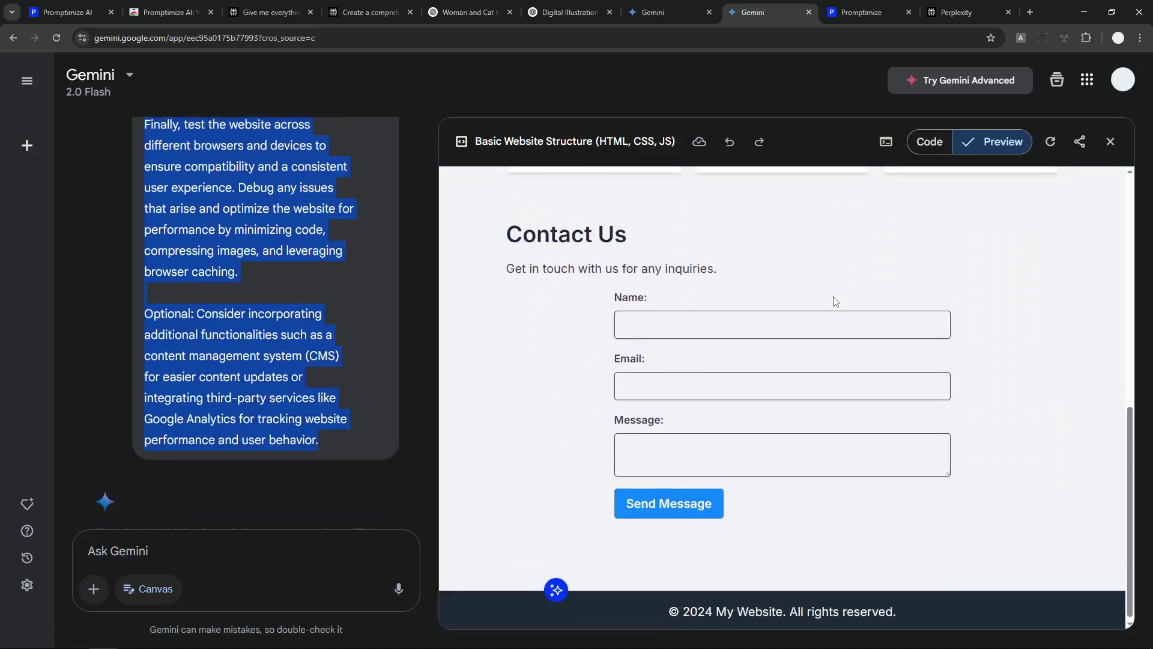
pyautogui.scroll(10, 809, 330)
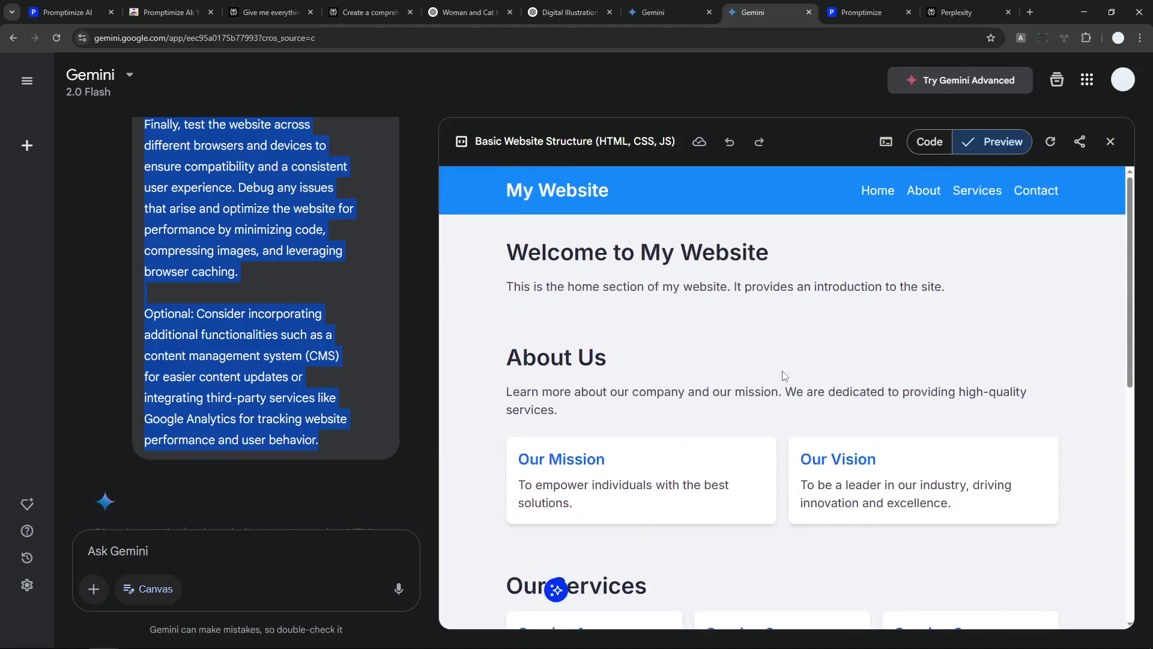
# Step: Compare against the simple-prompt preview, return to Basic Website Structure, then go to the Promptimize AI homepage
pyautogui.click(667, 12)
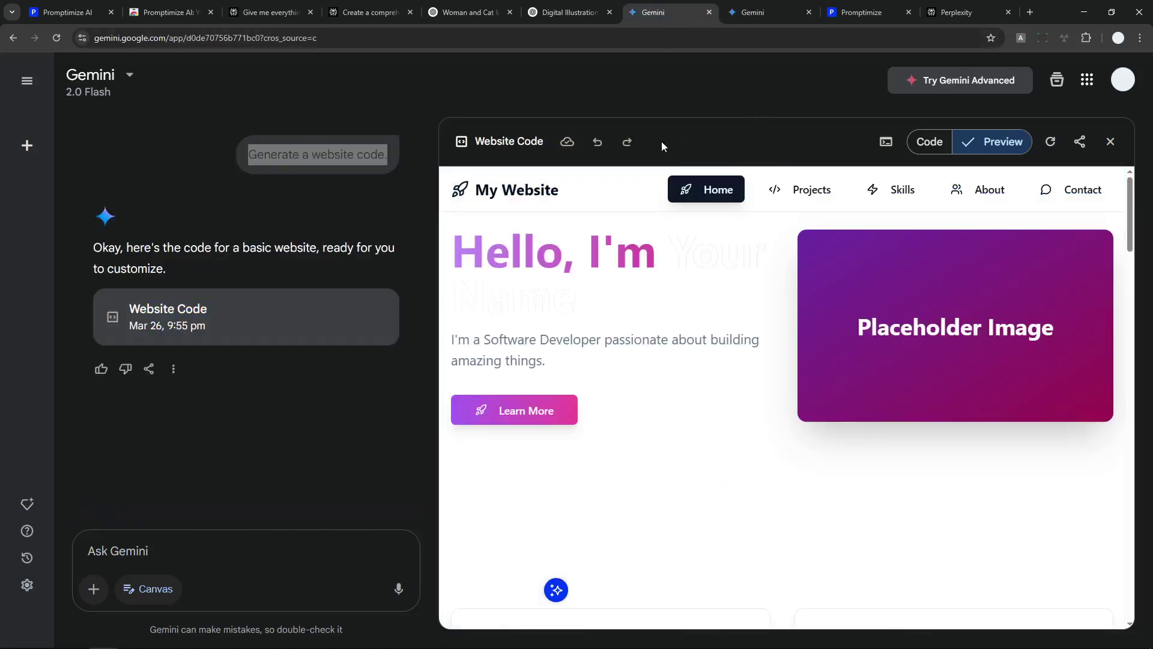
pyautogui.scroll(-5, 704, 342)
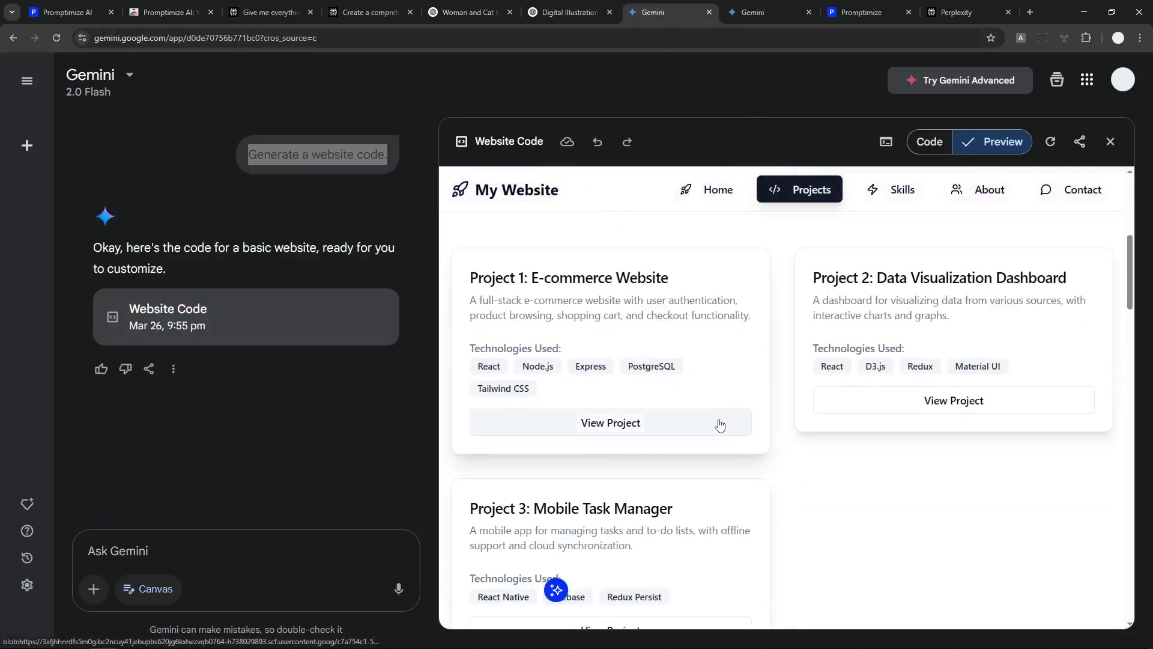
pyautogui.scroll(-4, 781, 407)
pyautogui.click(759, 13)
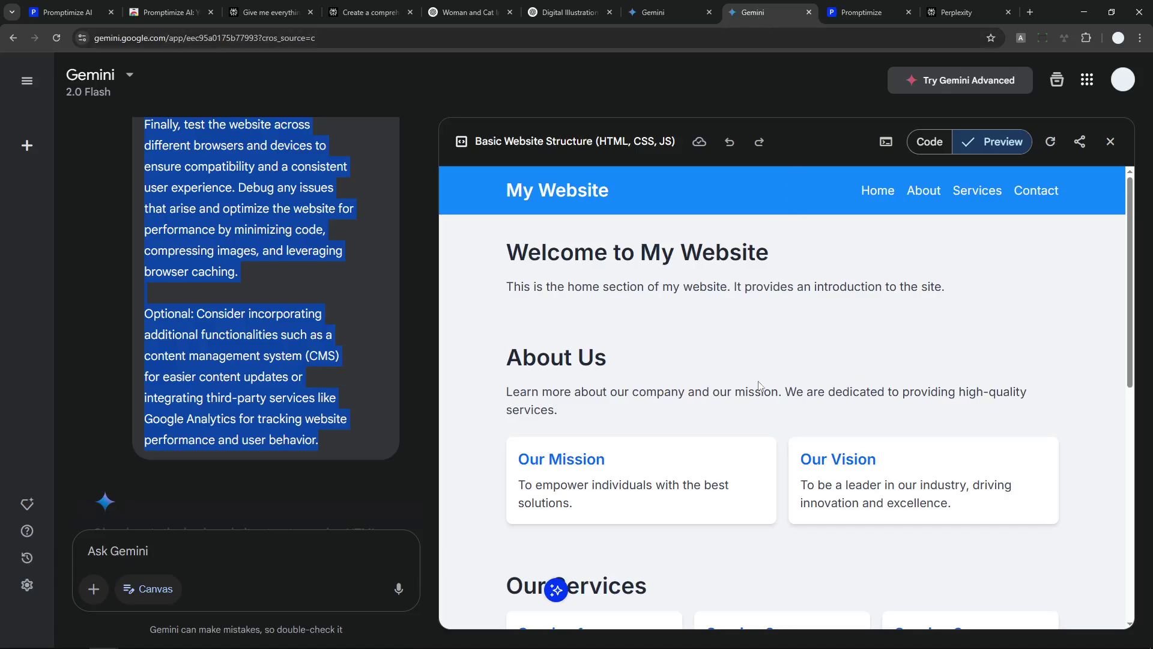
pyautogui.scroll(10, 340, 341)
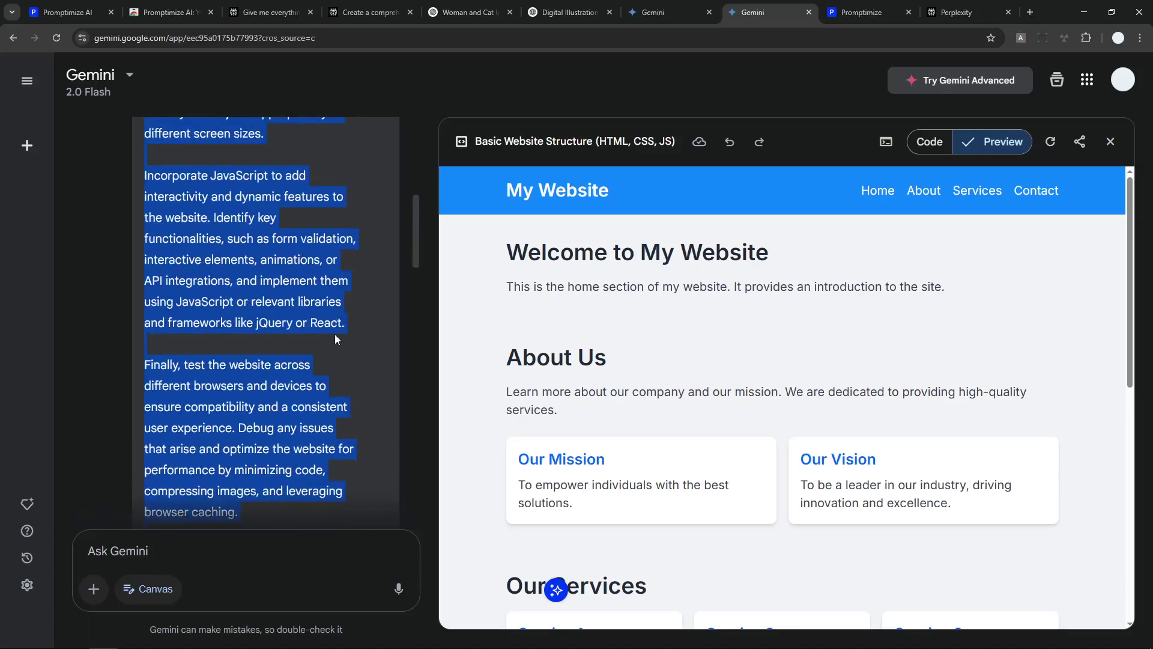
pyautogui.scroll(3, 336, 340)
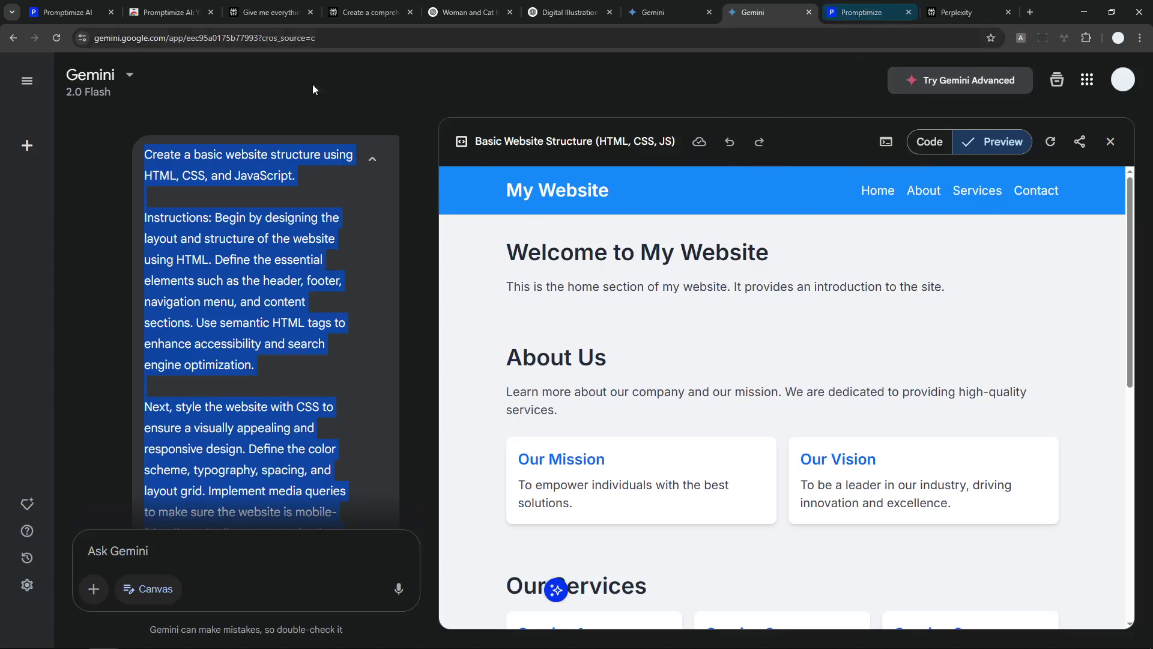
pyautogui.click(63, 12)
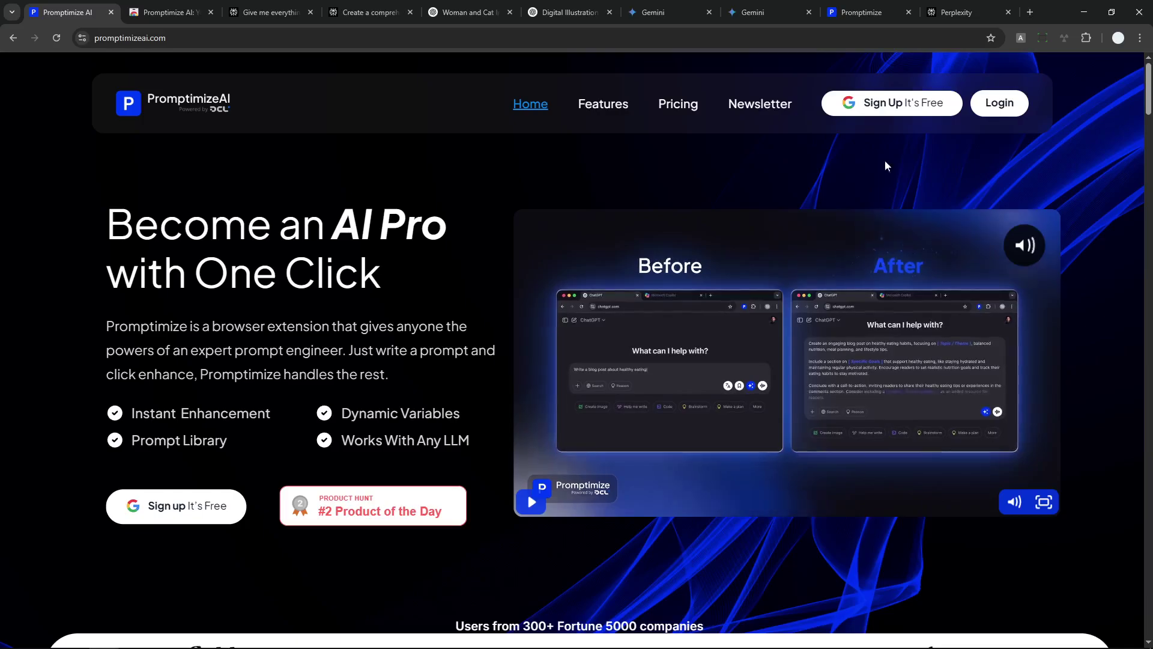
# Step: Scroll promptimizeai.com past Features and Benefits to the Free $0, Pro $12/month and Enterprise plans
pyautogui.scroll(-8, 679, 265)
pyautogui.scroll(-15, 677, 280)
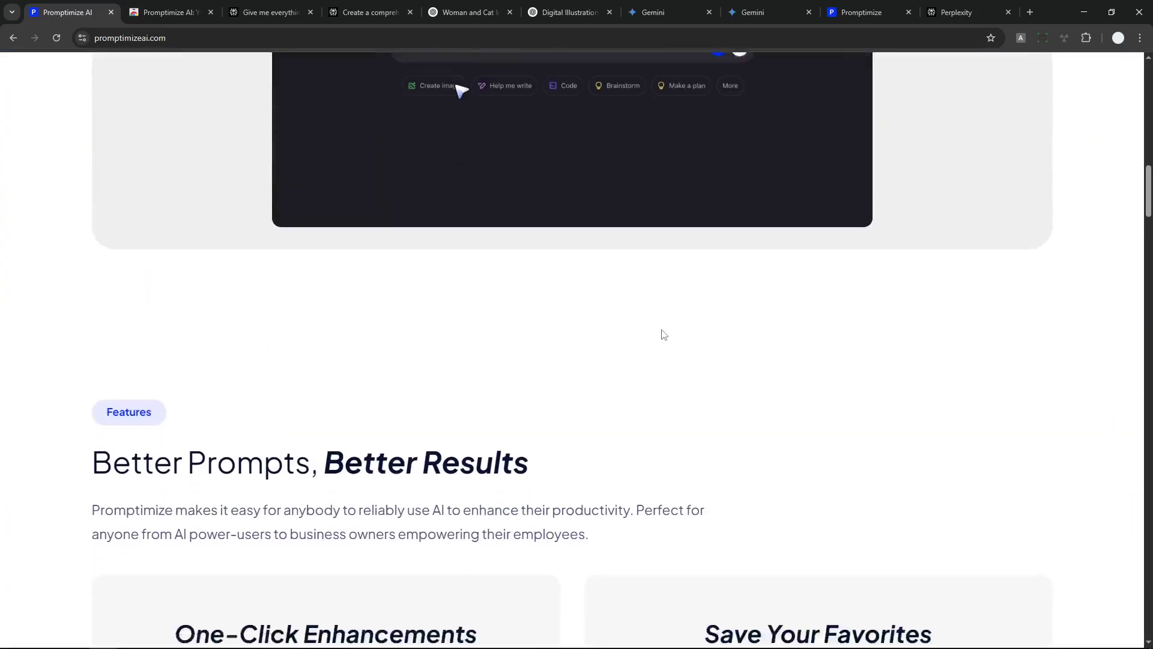
pyautogui.scroll(-20, 626, 317)
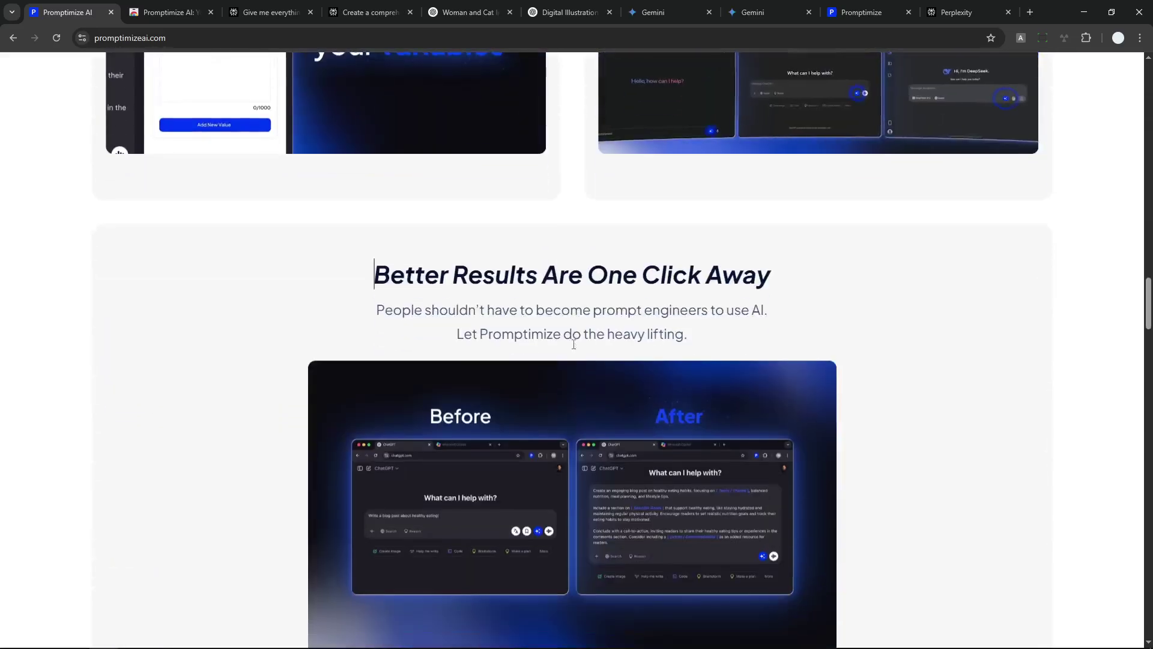
pyautogui.scroll(-5, 582, 346)
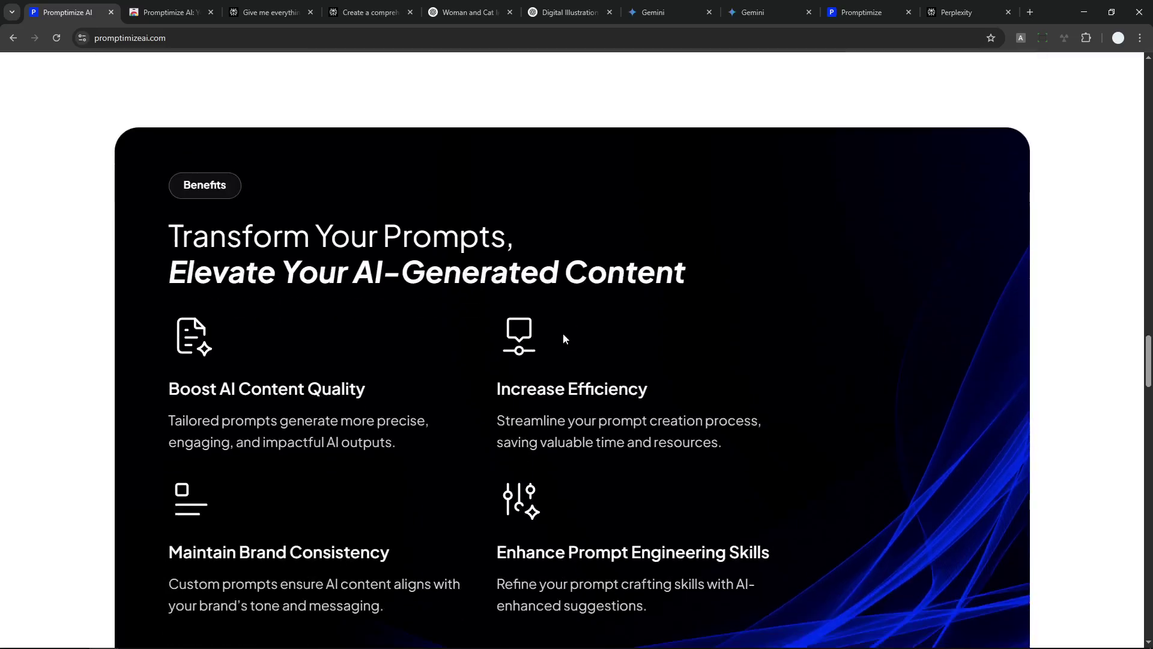
pyautogui.scroll(-4, 558, 326)
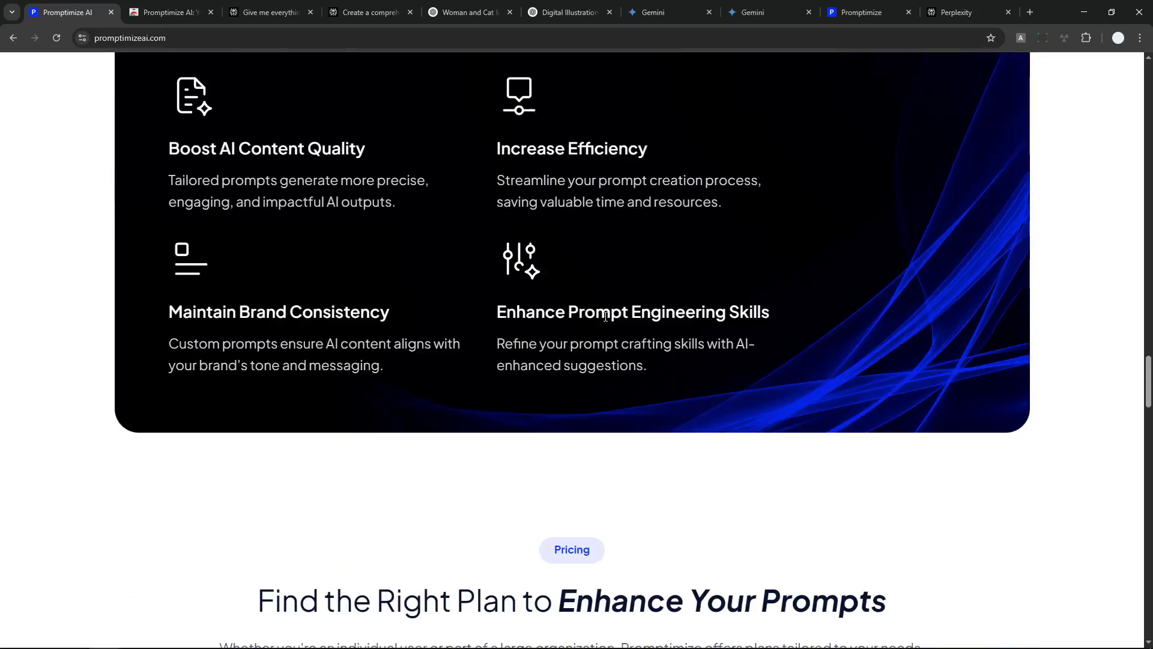
pyautogui.scroll(-6, 835, 244)
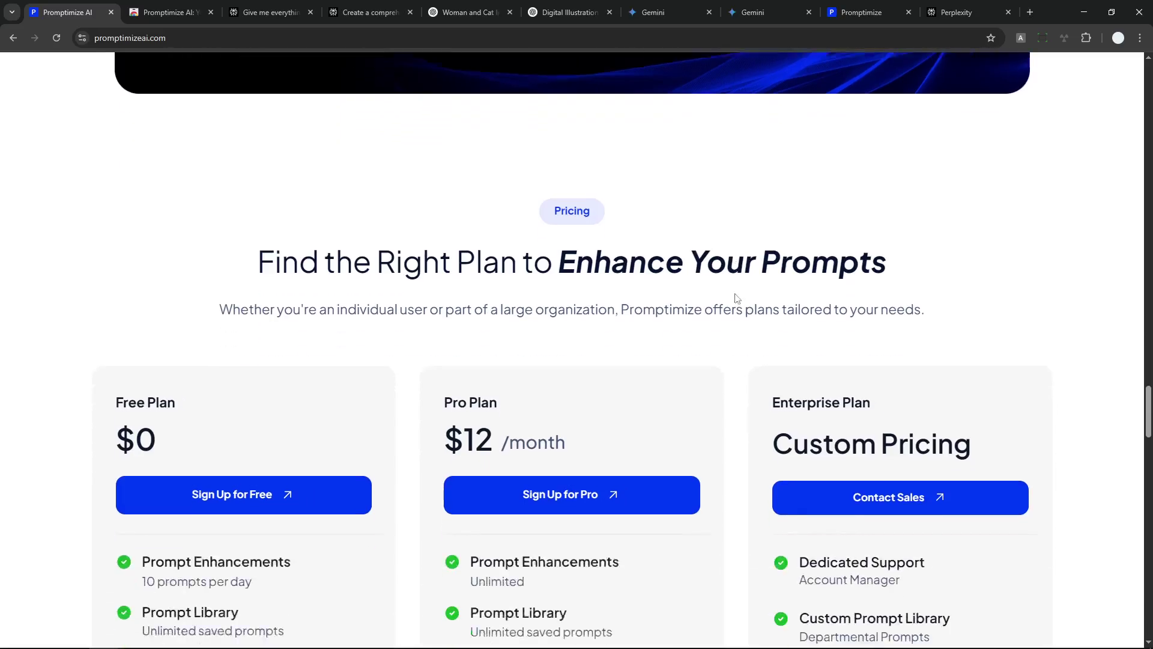
pyautogui.scroll(3, 806, 191)
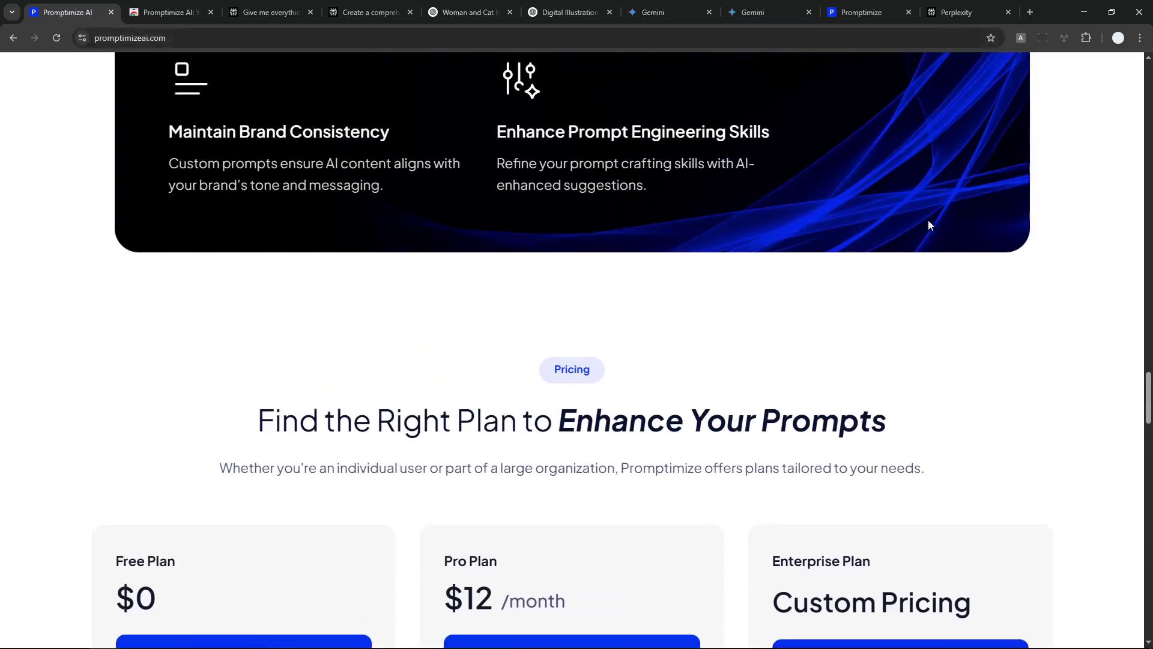
# Step: Load perplexity.ai in a new tab, glance at the Promptimize Web Store page, and return
pyautogui.hotkey('ctrl', 't')
pyautogui.write('per')
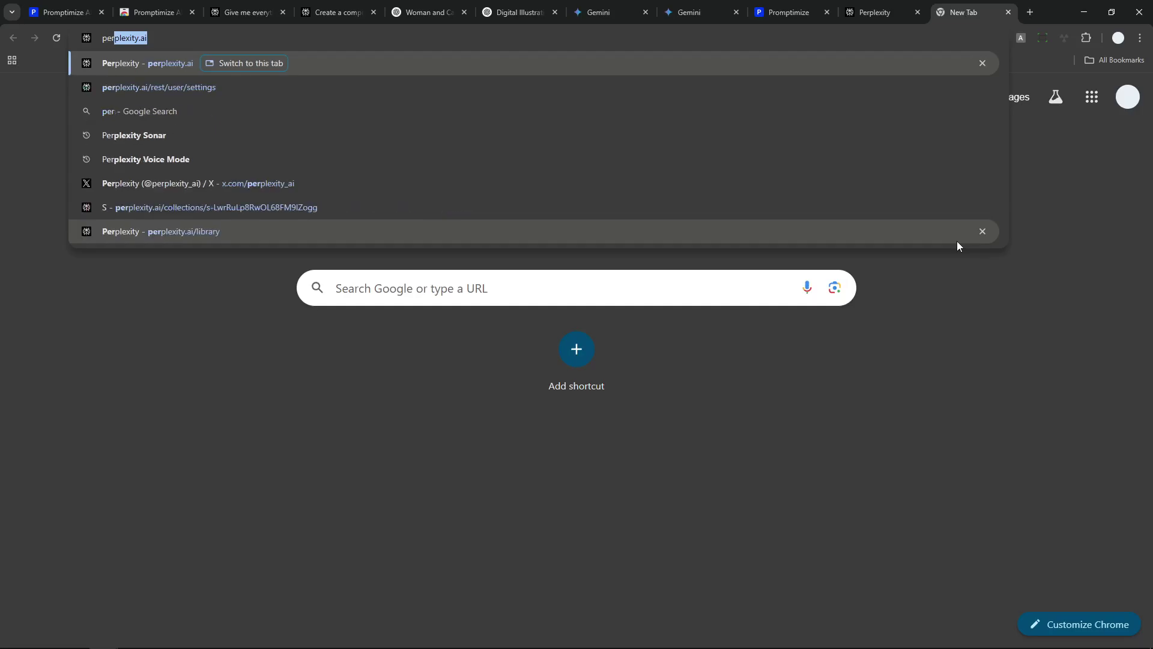
pyautogui.press('Return')
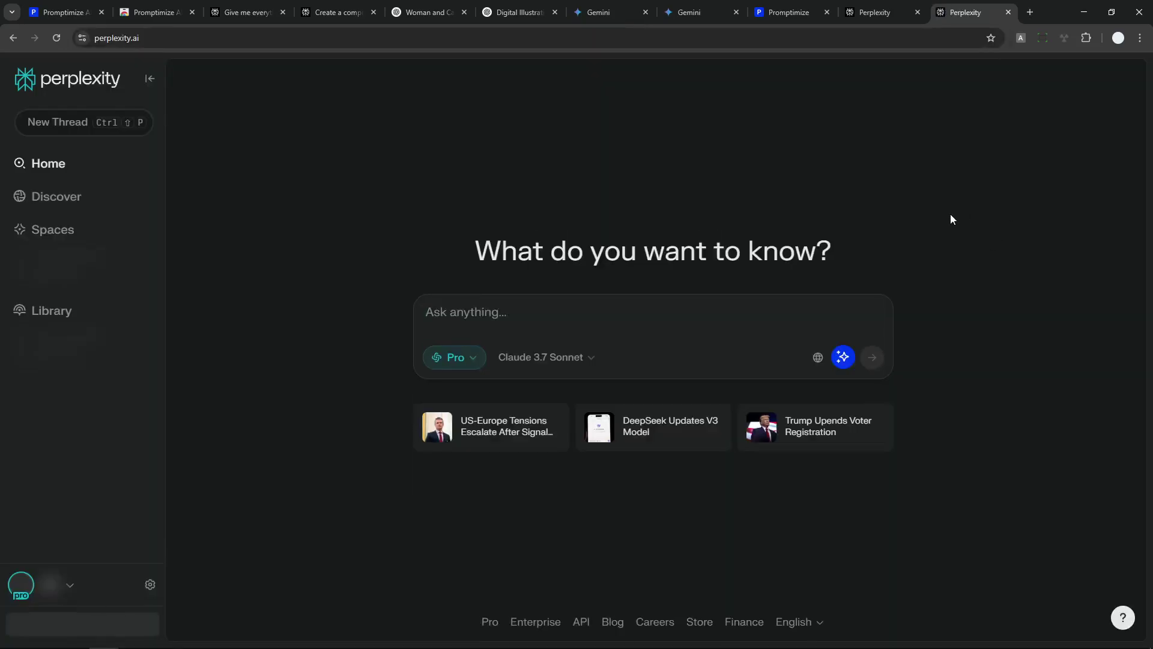
pyautogui.moveTo(845, 360)
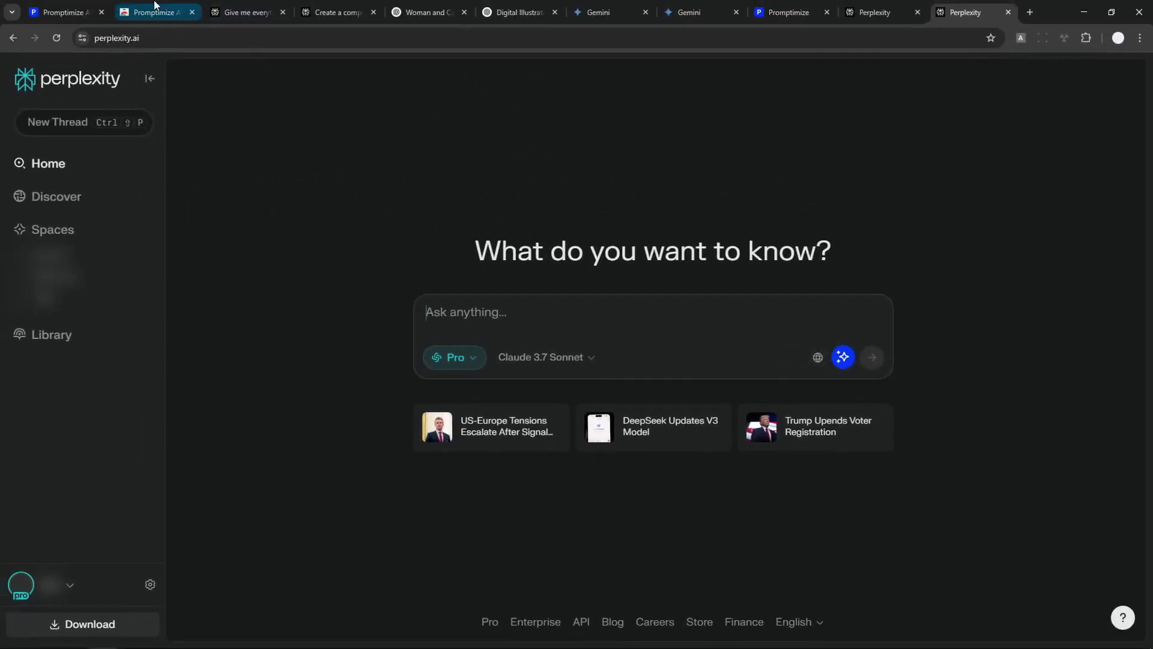
pyautogui.click(155, 5)
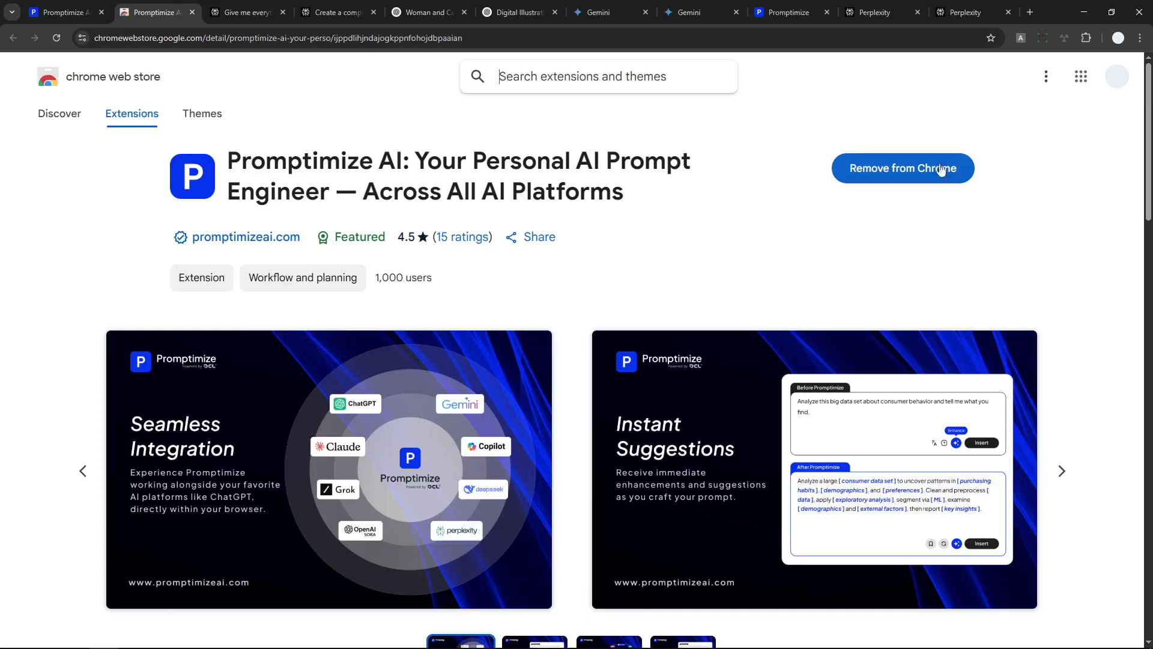
pyautogui.click(959, 17)
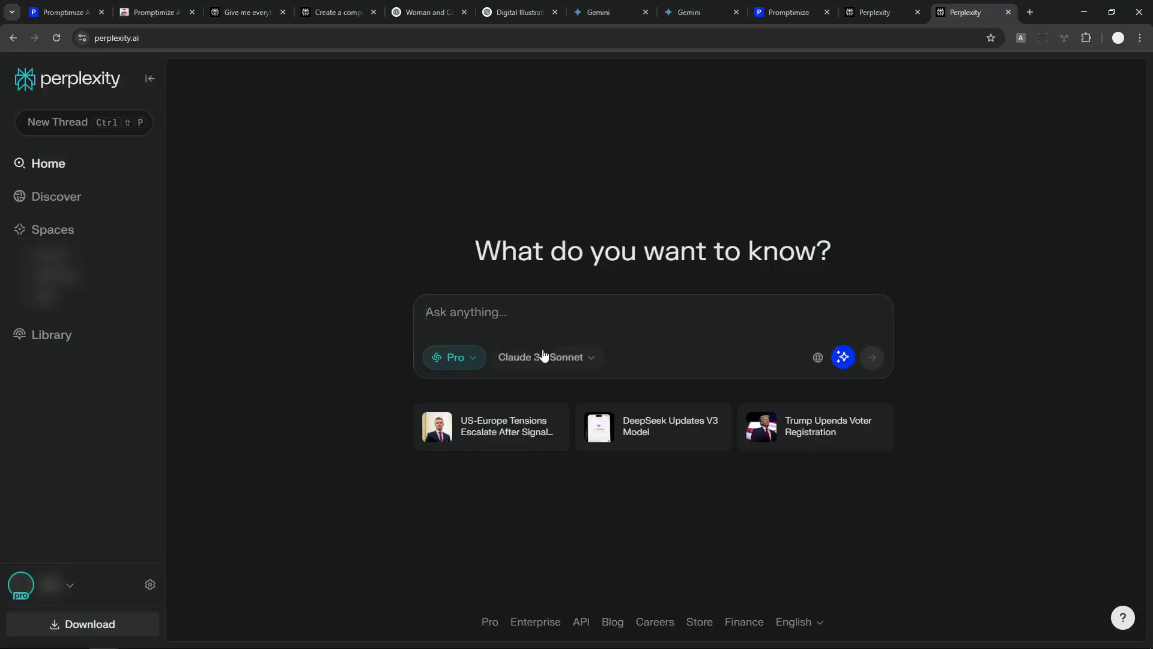
# Step: Paste the six-line sequence 5 = 10 through 10 = ? into the Ask anything box
pyautogui.click(545, 319)
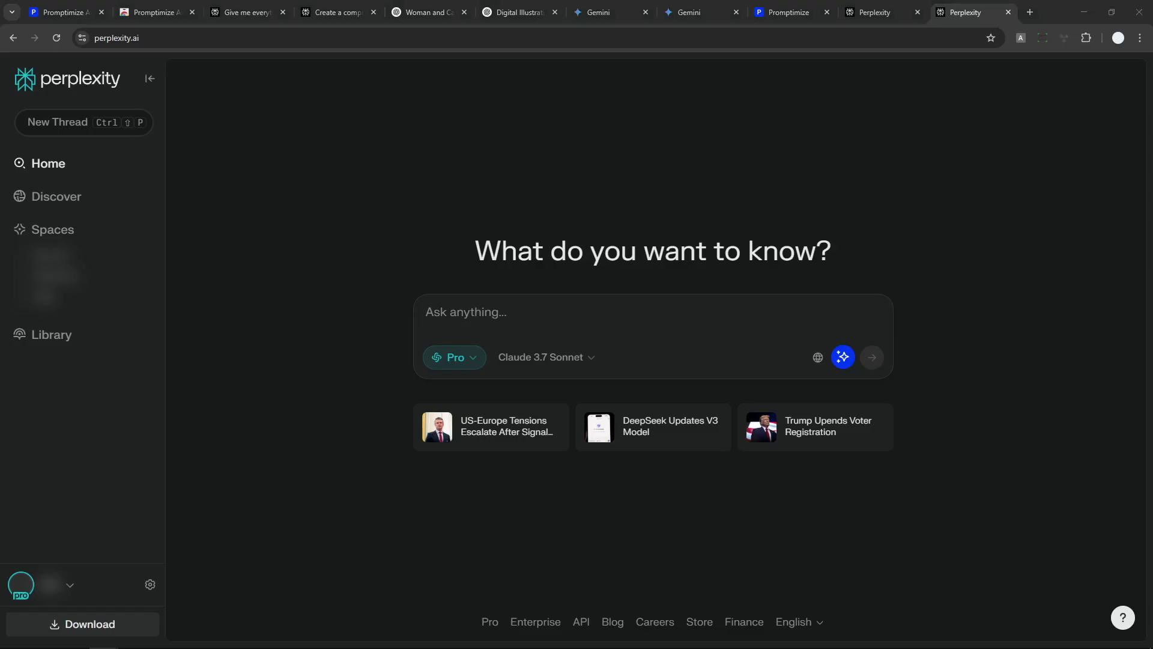
pyautogui.click(466, 312)
pyautogui.rightClick(472, 318)
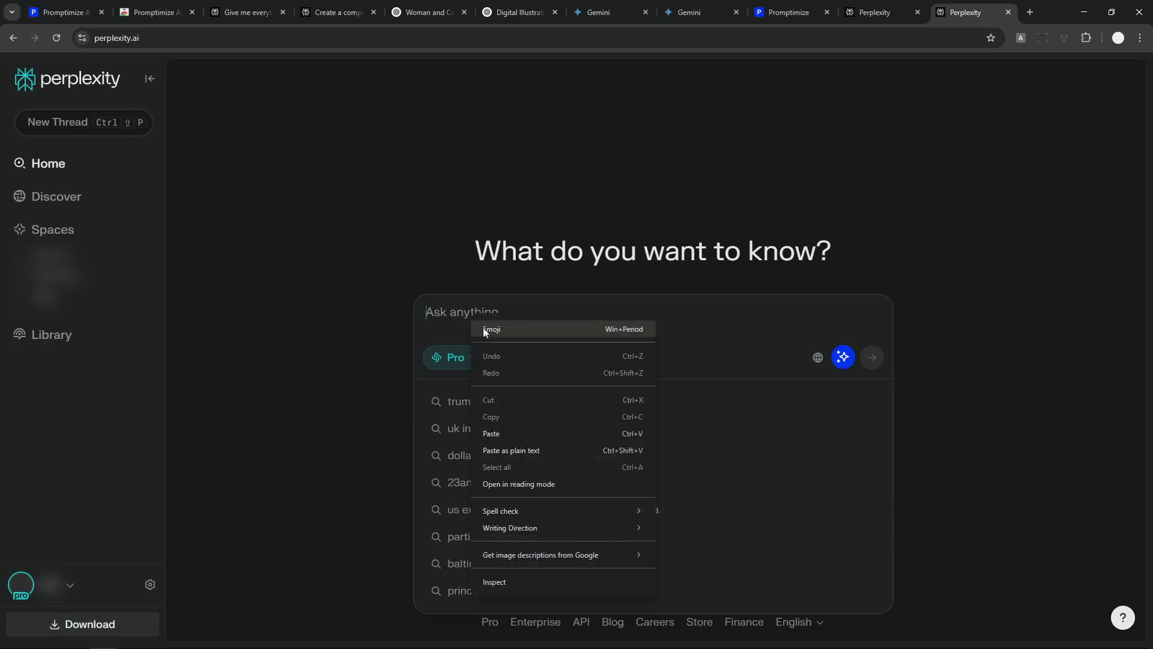
pyautogui.click(501, 438)
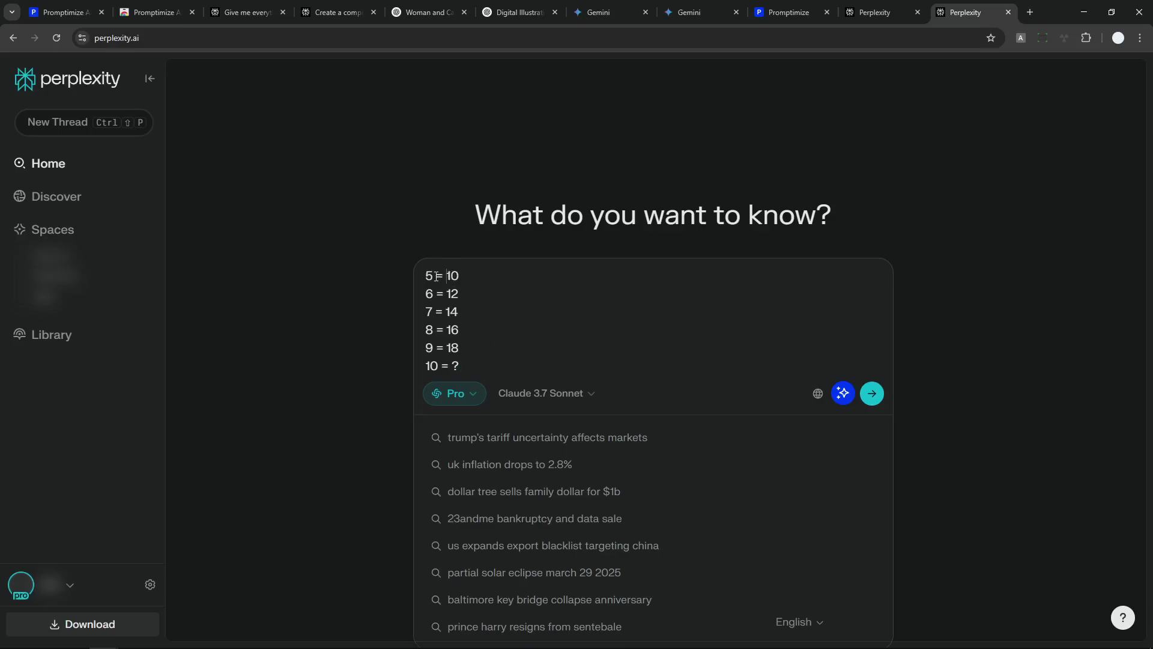
# Step: Highlight parts of the sequence in turn: 5 = 10, 10 = ?, and lines 6 = 12 through 9 = 18
pyautogui.doubleClick(430, 276)
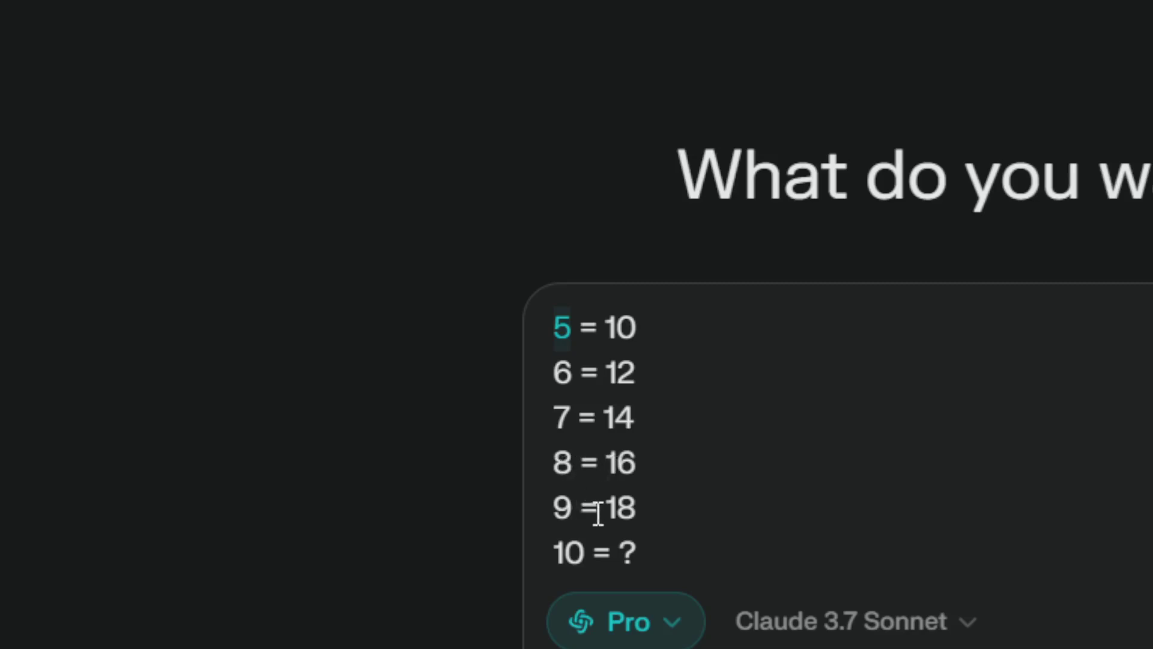
pyautogui.click(580, 556)
pyautogui.moveTo(580, 556); pyautogui.dragTo(522, 563)
pyautogui.click(684, 555)
pyautogui.moveTo(575, 327); pyautogui.dragTo(546, 335)
pyautogui.click(665, 327)
pyautogui.moveTo(666, 327); pyautogui.dragTo(476, 324)
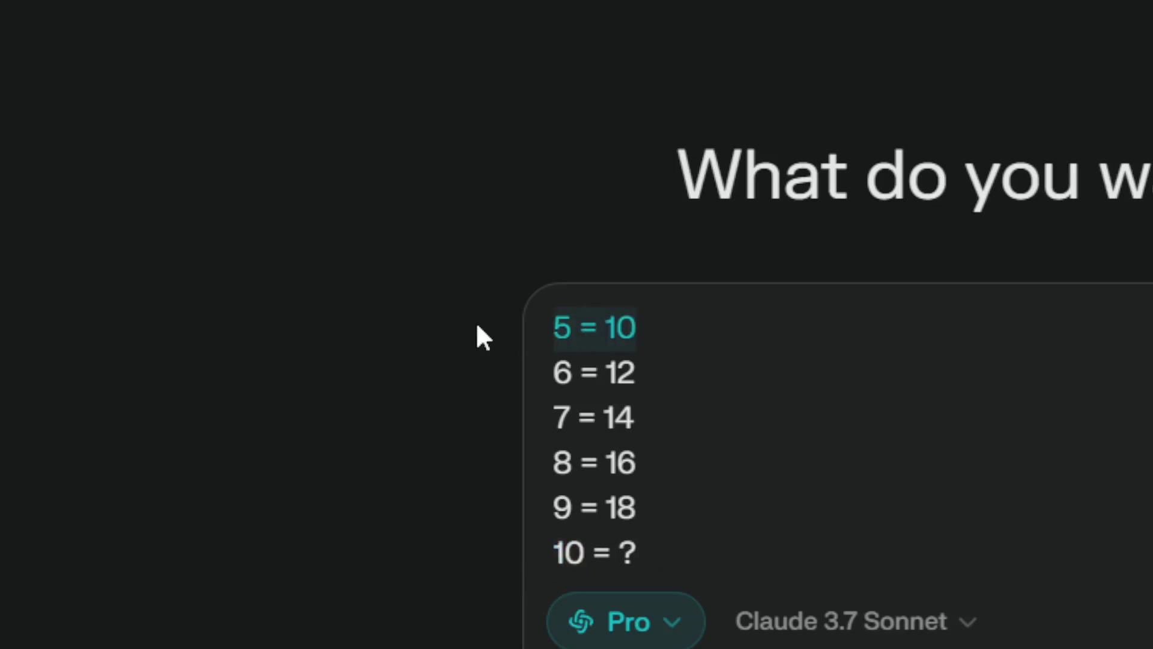
pyautogui.moveTo(652, 568); pyautogui.dragTo(499, 571)
pyautogui.click(654, 558)
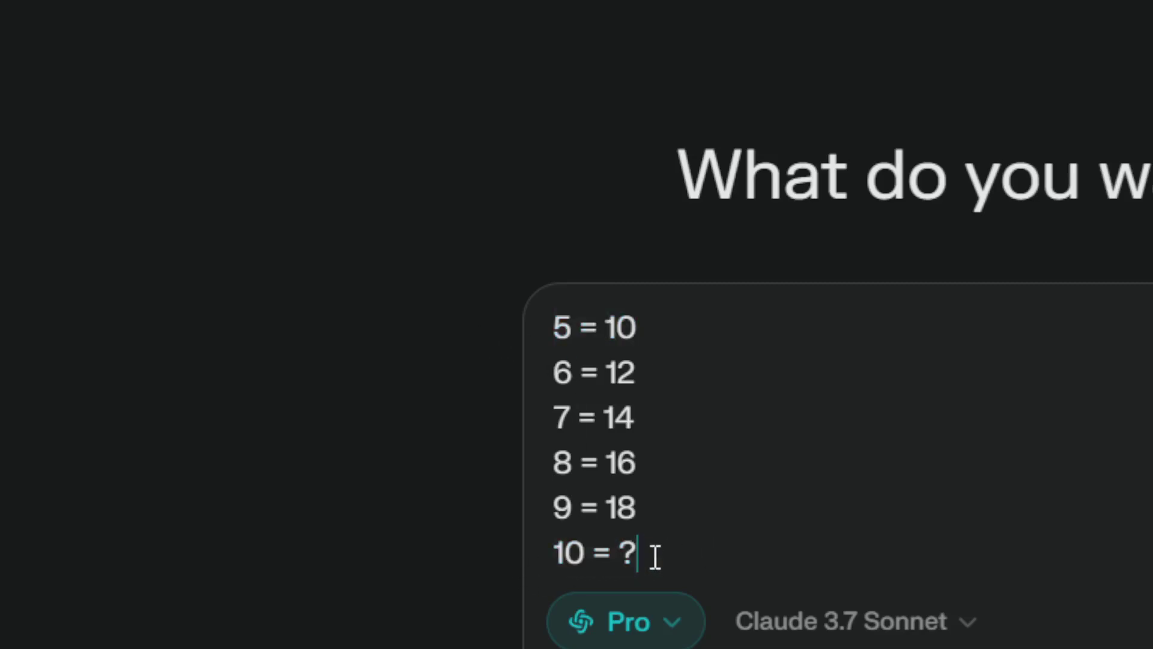
pyautogui.moveTo(664, 506); pyautogui.dragTo(544, 385)
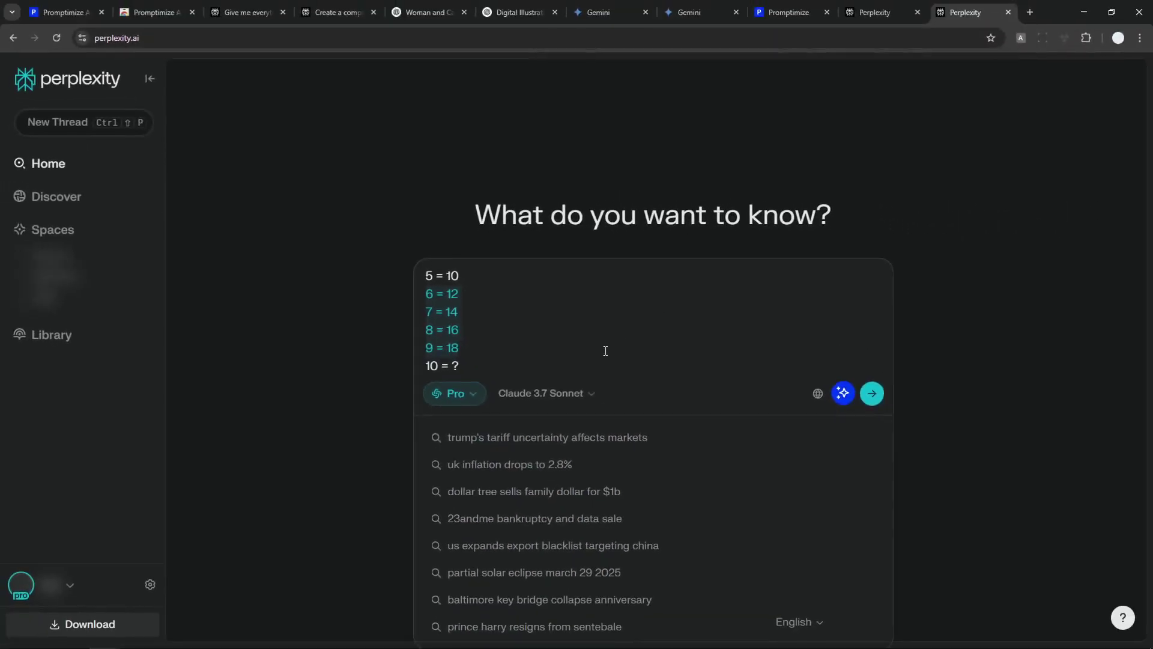
pyautogui.click(516, 374)
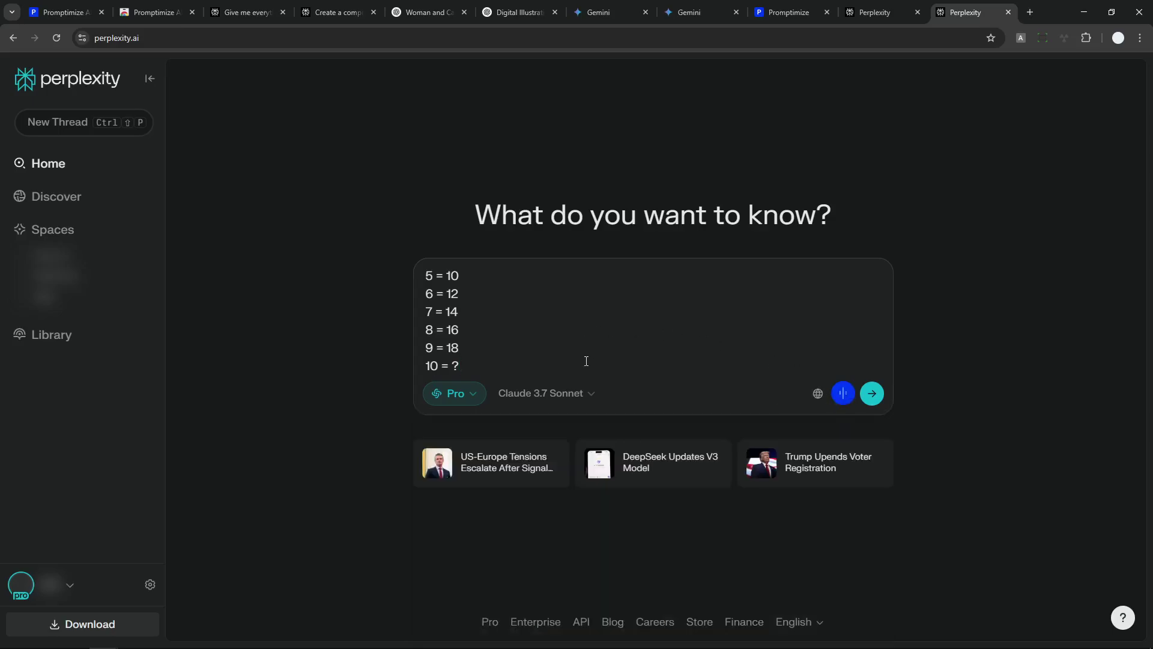
# Step: Replace the question with Promptimize's enhanced one-paragraph prompt and submit it
pyautogui.click(552, 360)
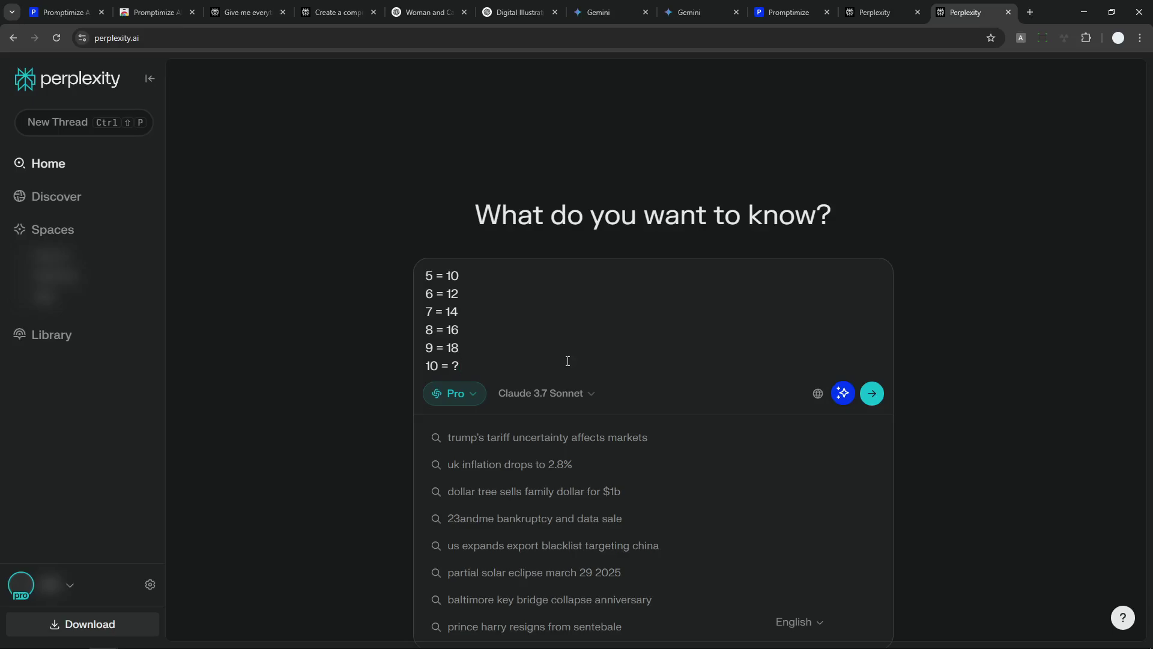
pyautogui.hotkey('ctrl', 'a')
pyautogui.hotkey('ctrl', 'v')
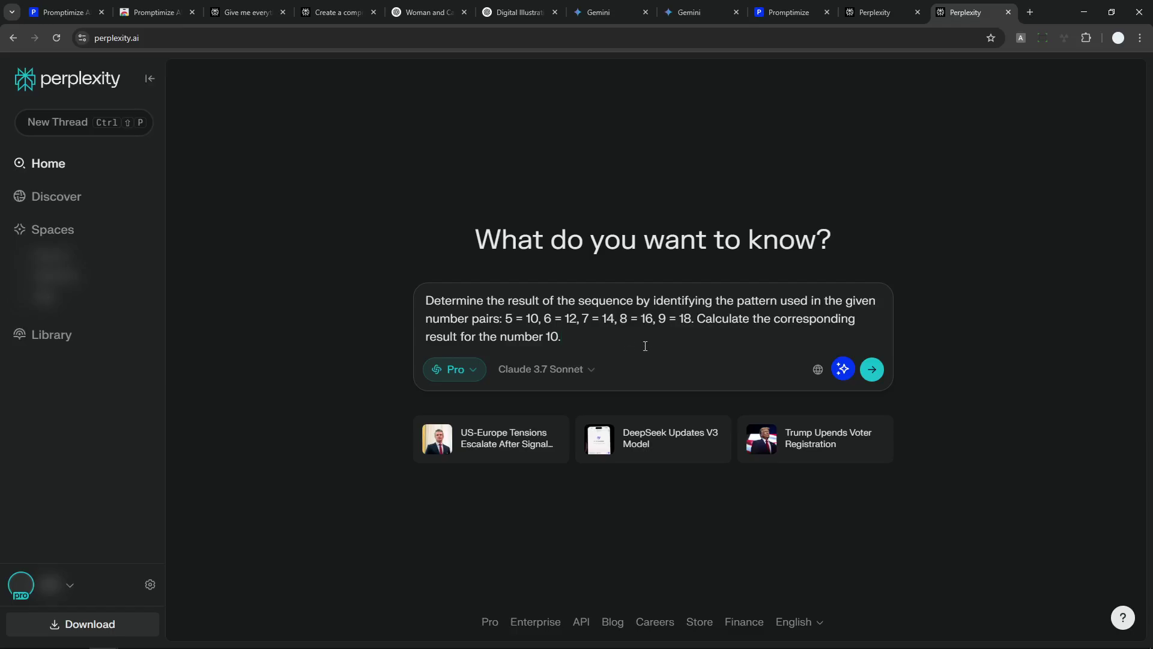
pyautogui.click(872, 369)
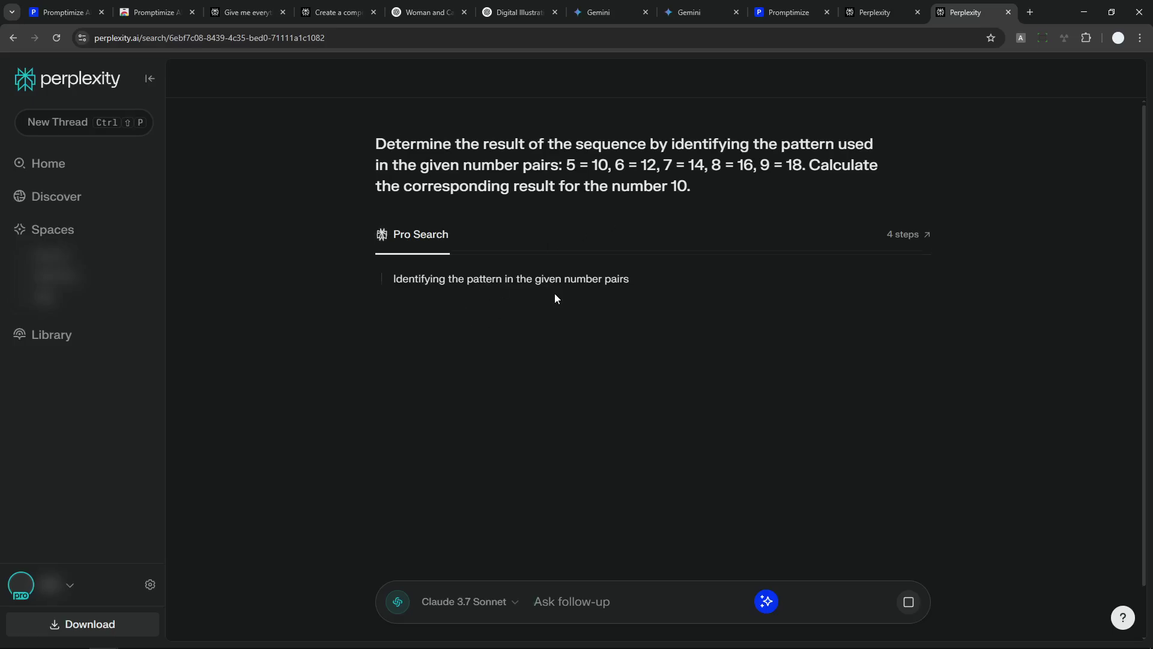
# Step: Expand the Programming step's code and highlight the answer stating the result for 10 is 20
pyautogui.scroll(-1, 554, 295)
pyautogui.scroll(1, 600, 288)
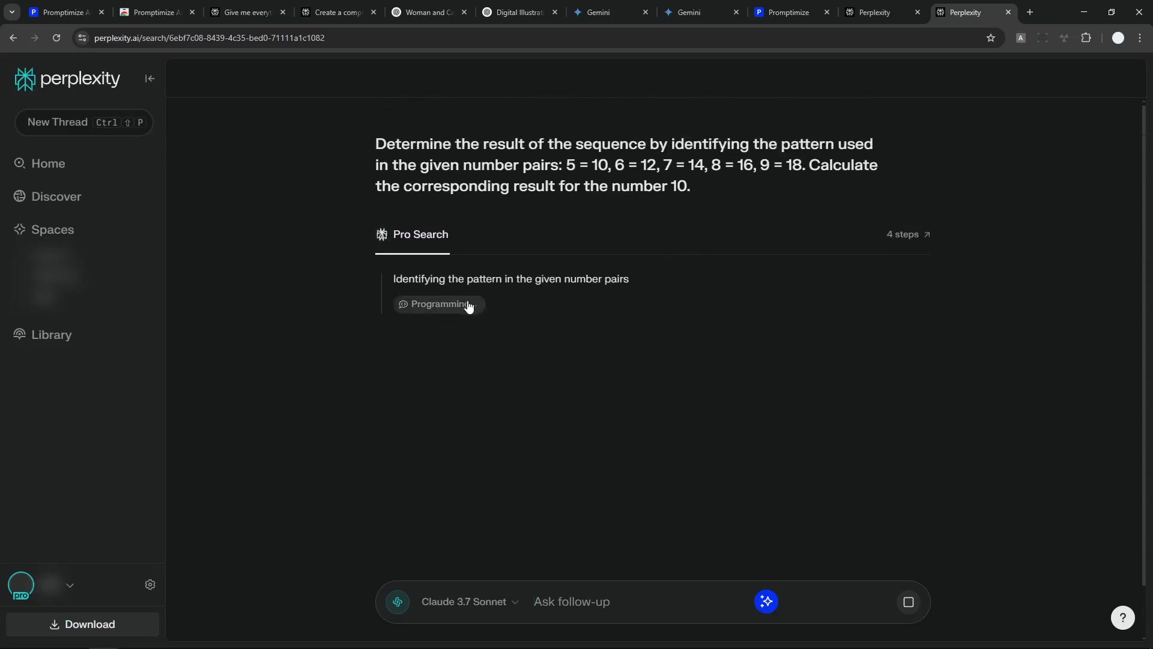
pyautogui.click(462, 307)
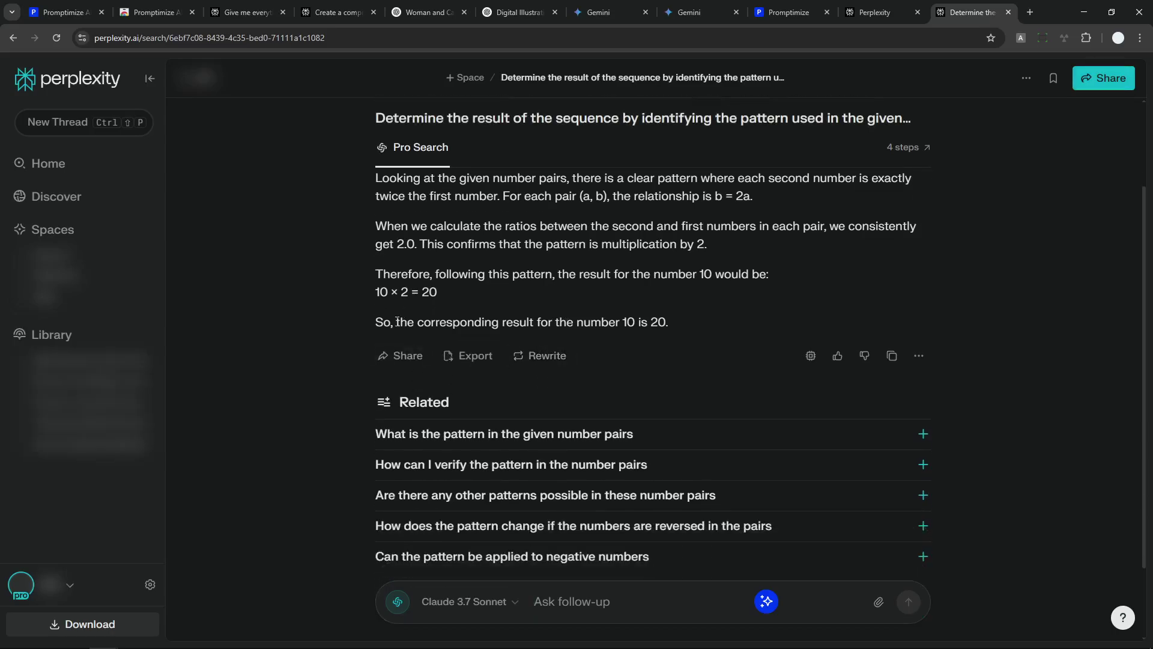
pyautogui.moveTo(373, 324); pyautogui.dragTo(693, 327)
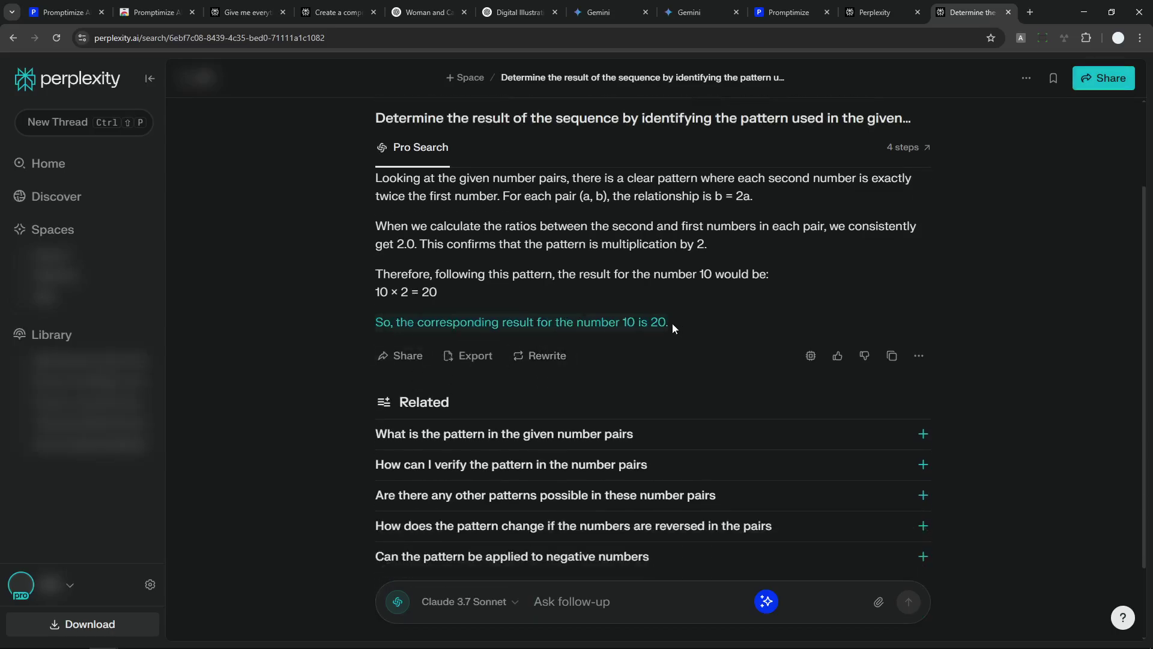
pyautogui.click(669, 320)
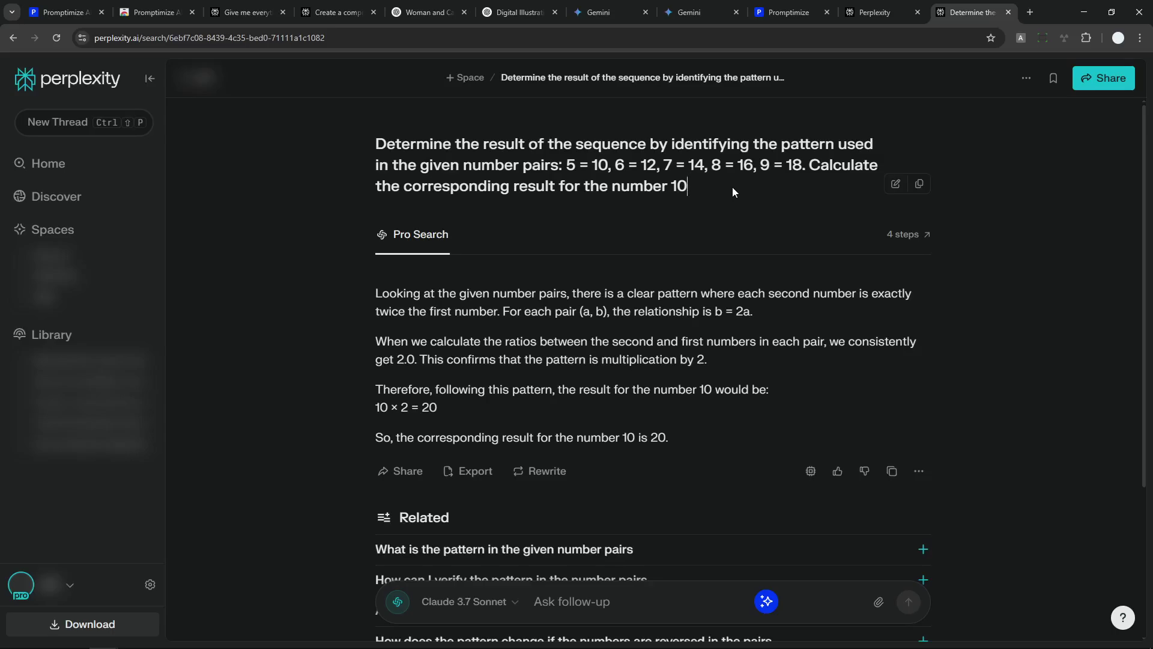
# Step: After checking the Promptimize and Perplexity tabs, load chatgpt.com in a new browser tab
pyautogui.click(783, 12)
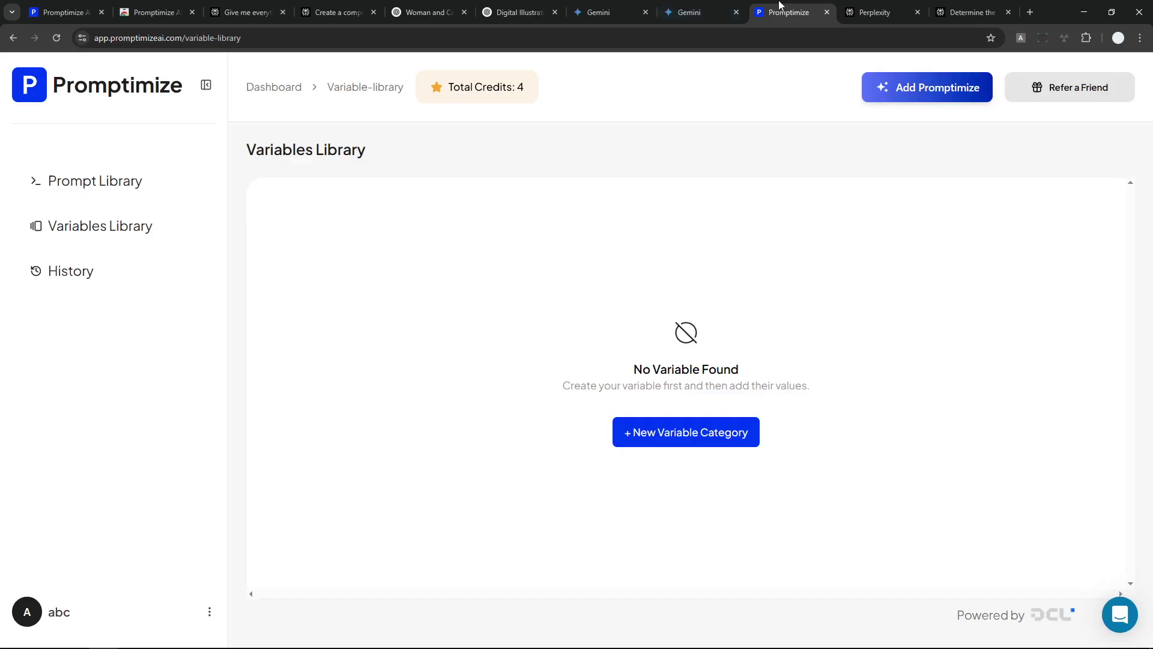
pyautogui.click(989, 9)
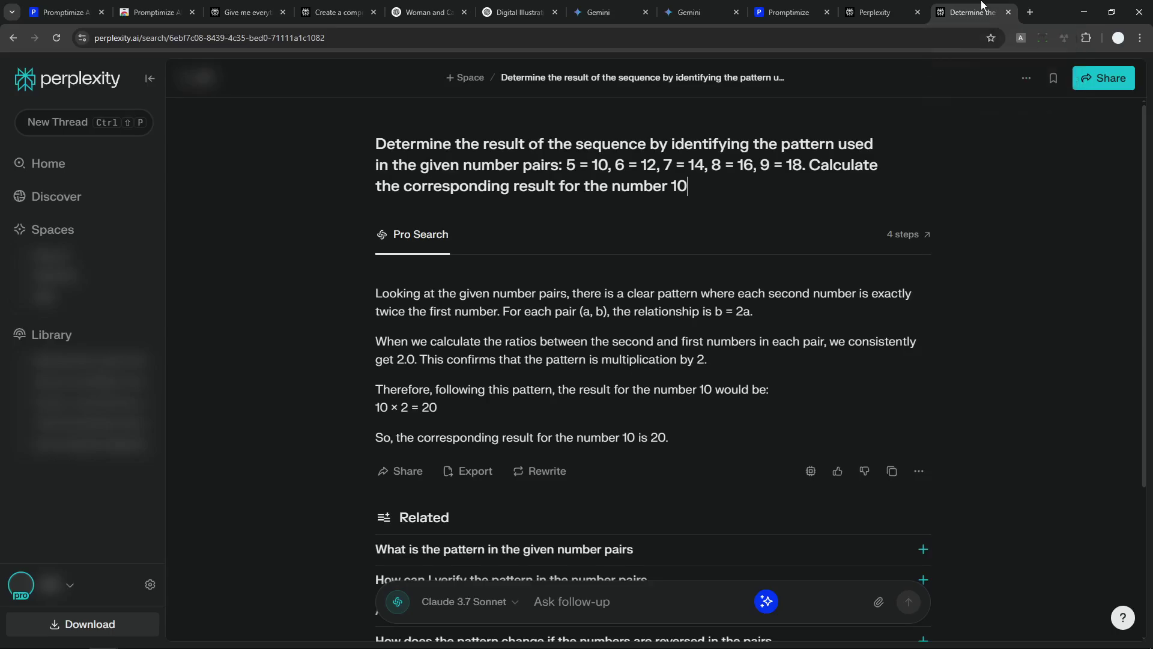
pyautogui.hotkey('ctrl', 't')
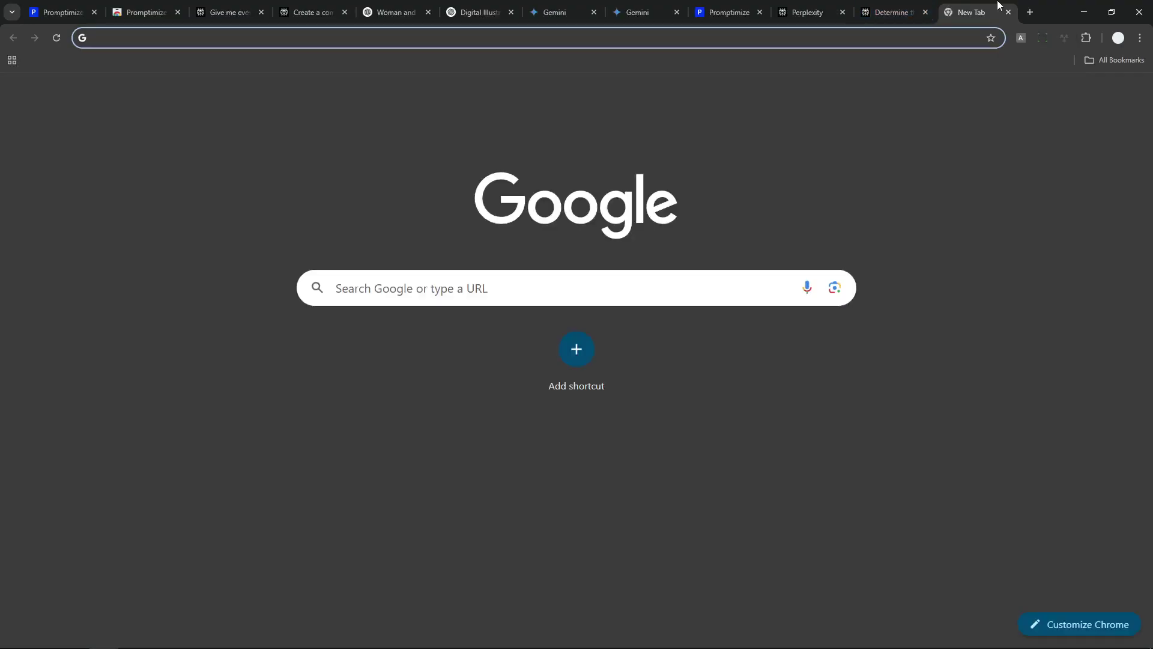
pyautogui.write('chat')
pyautogui.press('Return')
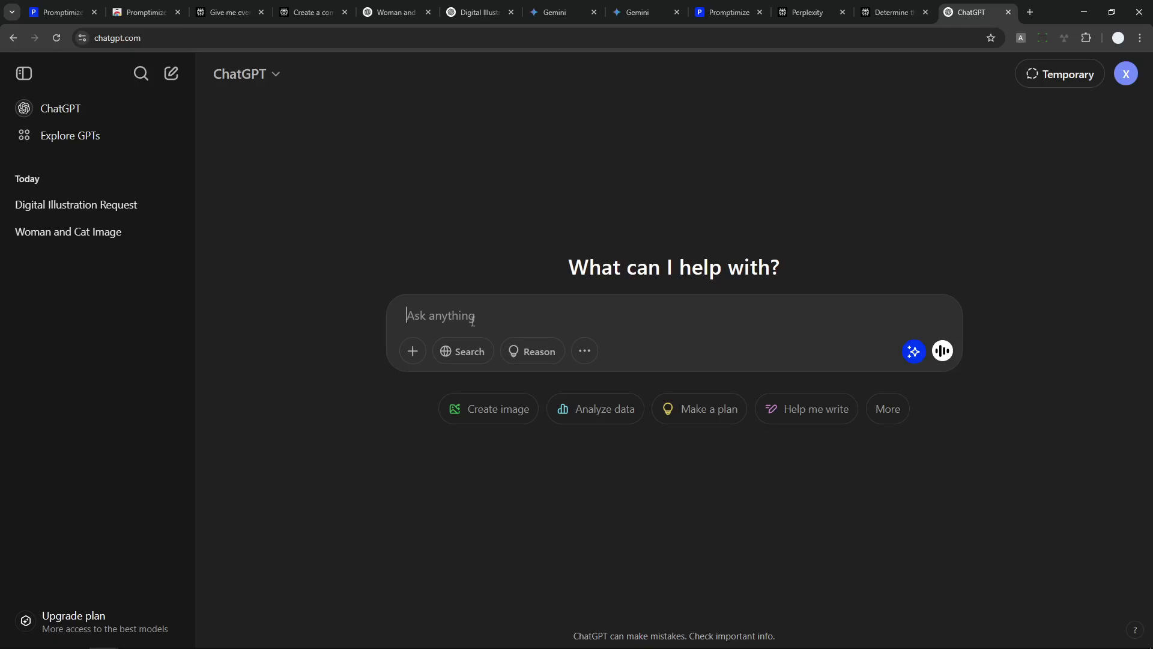
# Step: Paste the simple Gemini 2.5 question and have Promptimize enhance it into a detailed prompt
pyautogui.write('Tell me everything I need to know about Gemini 2.5')
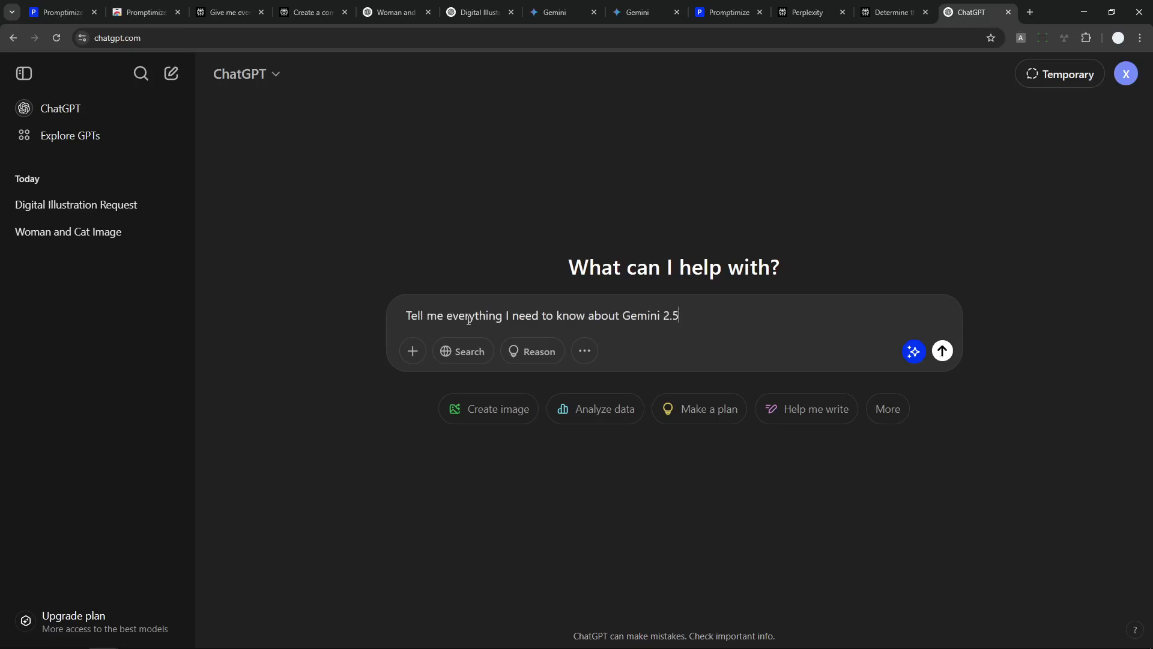
pyautogui.click(913, 354)
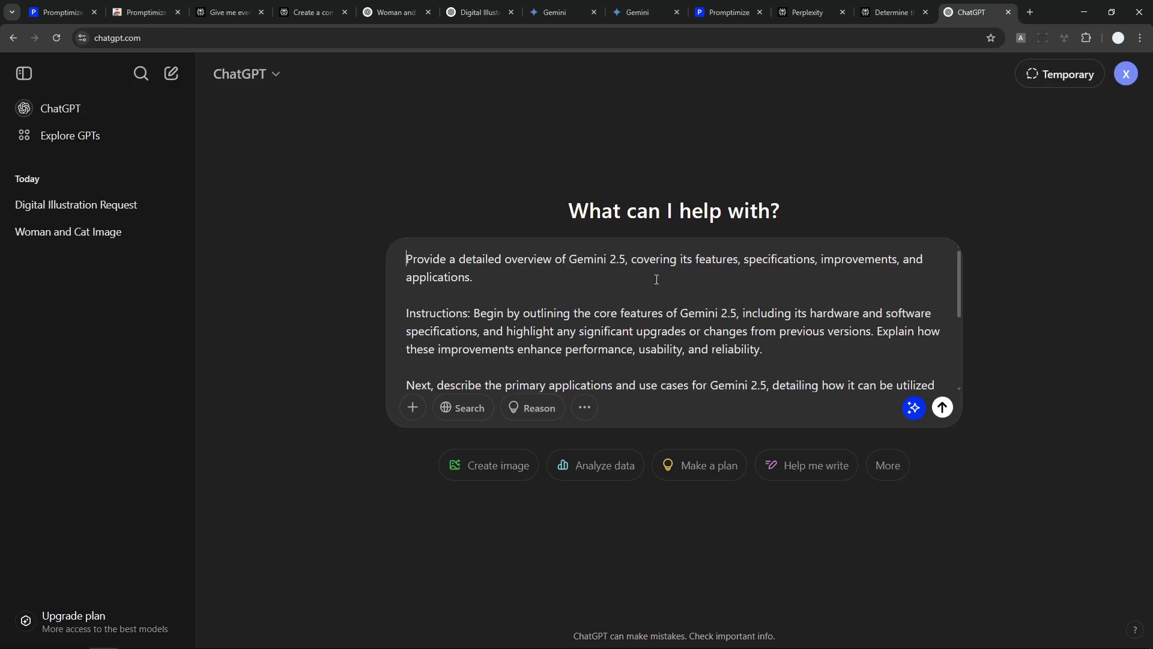
pyautogui.scroll(-3, 805, 309)
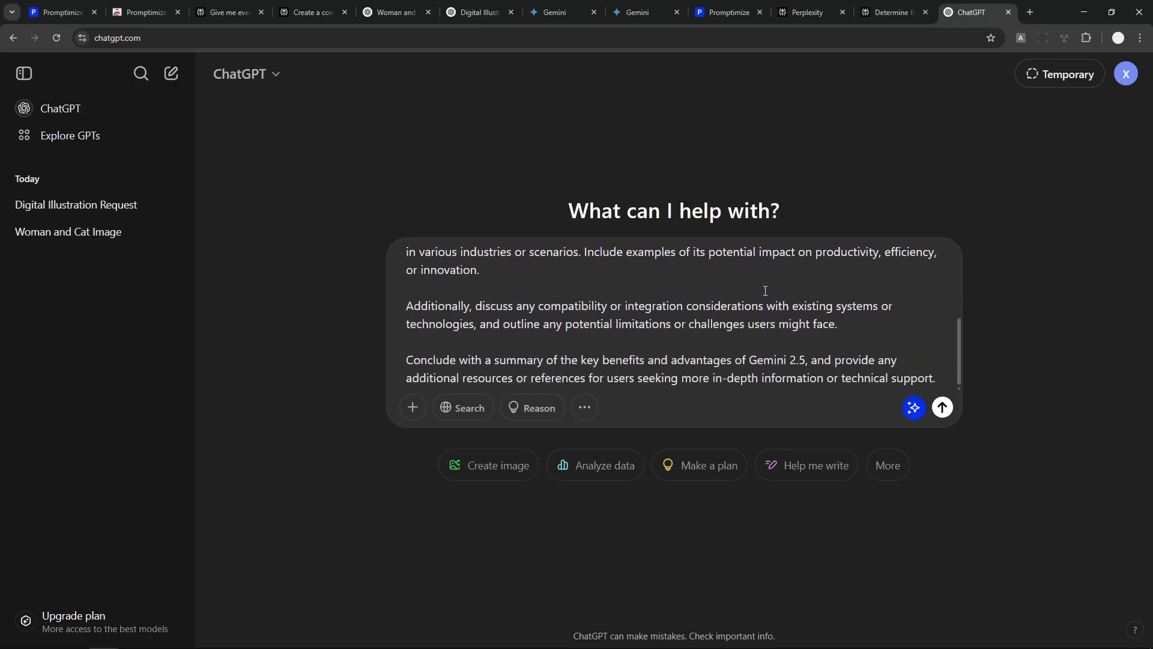
pyautogui.scroll(3, 753, 302)
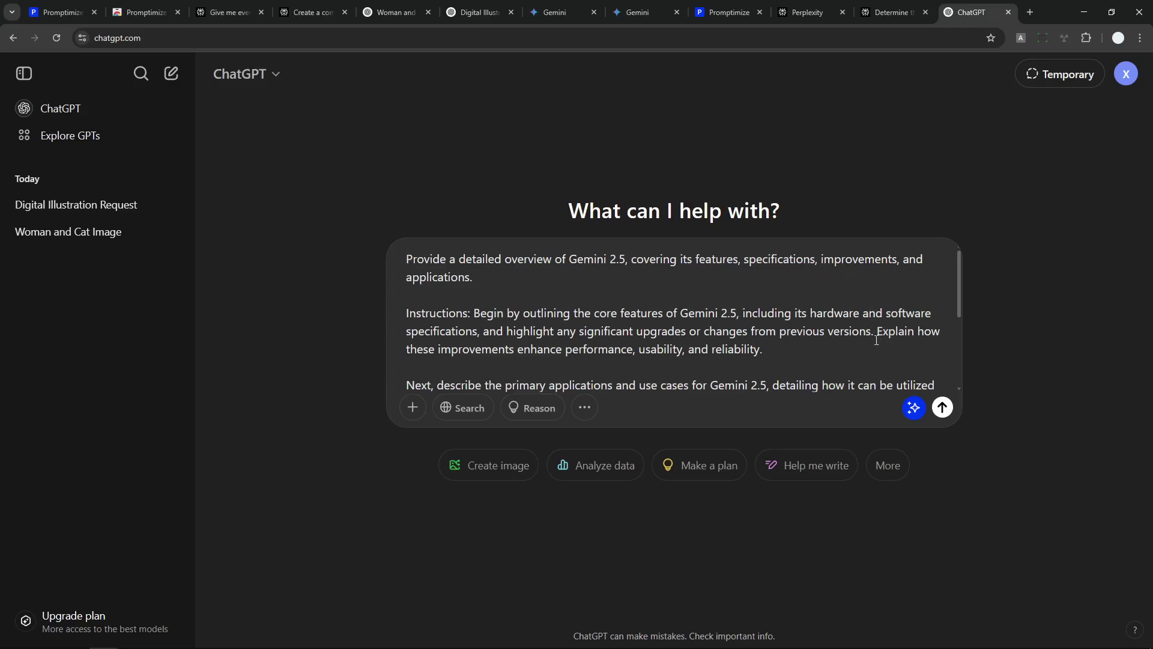
pyautogui.moveTo(915, 420)
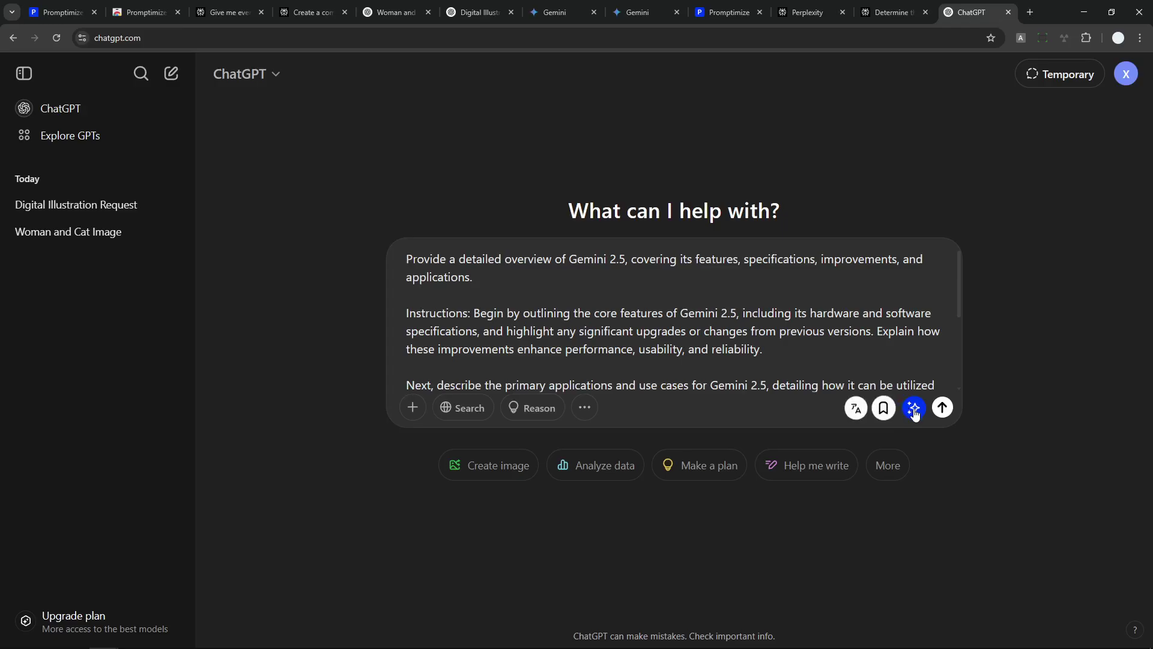
# Step: Try translating the enhanced Gemini 2.5 prompt, then send it to ChatGPT
pyautogui.click(858, 410)
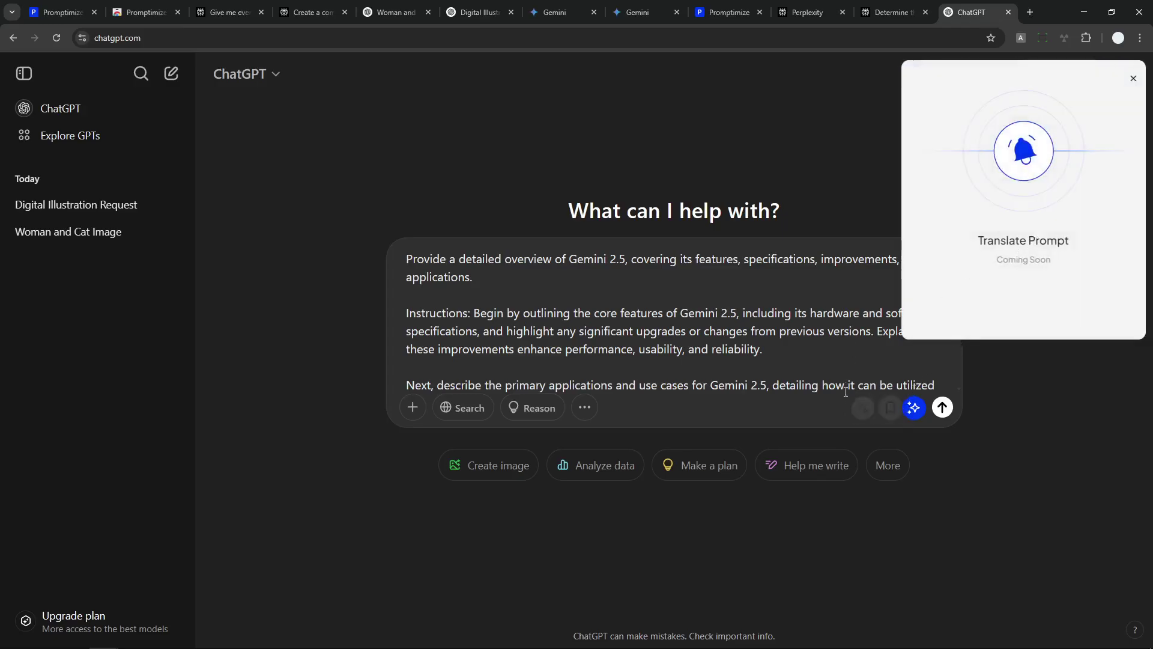
pyautogui.click(813, 384)
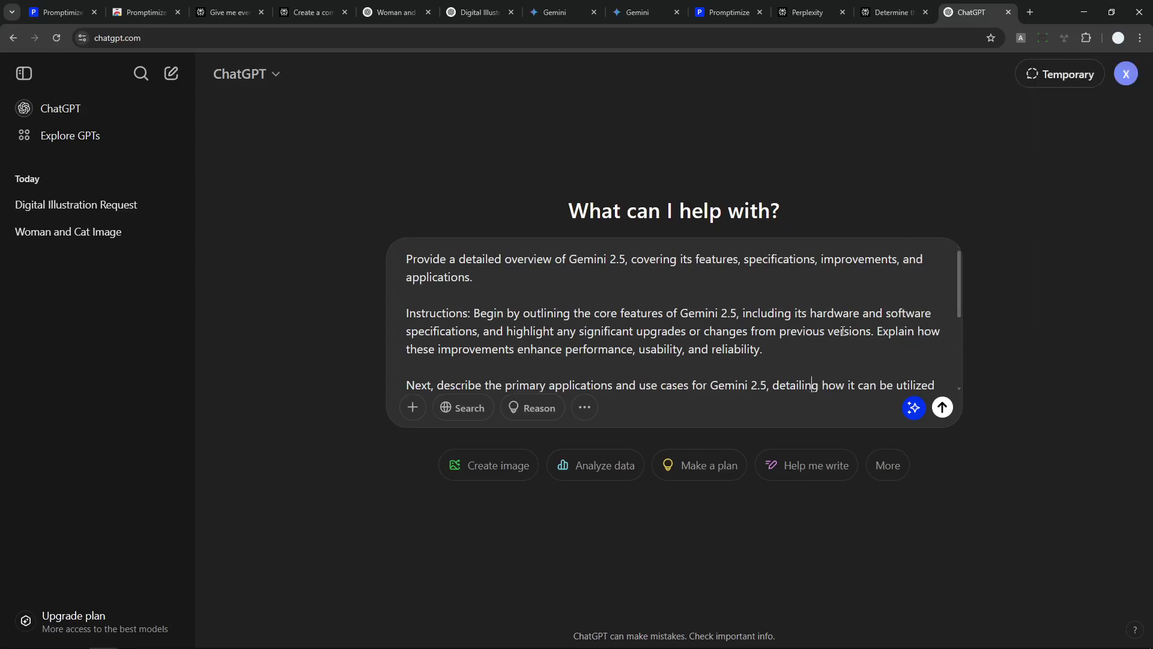
pyautogui.scroll(-3, 820, 313)
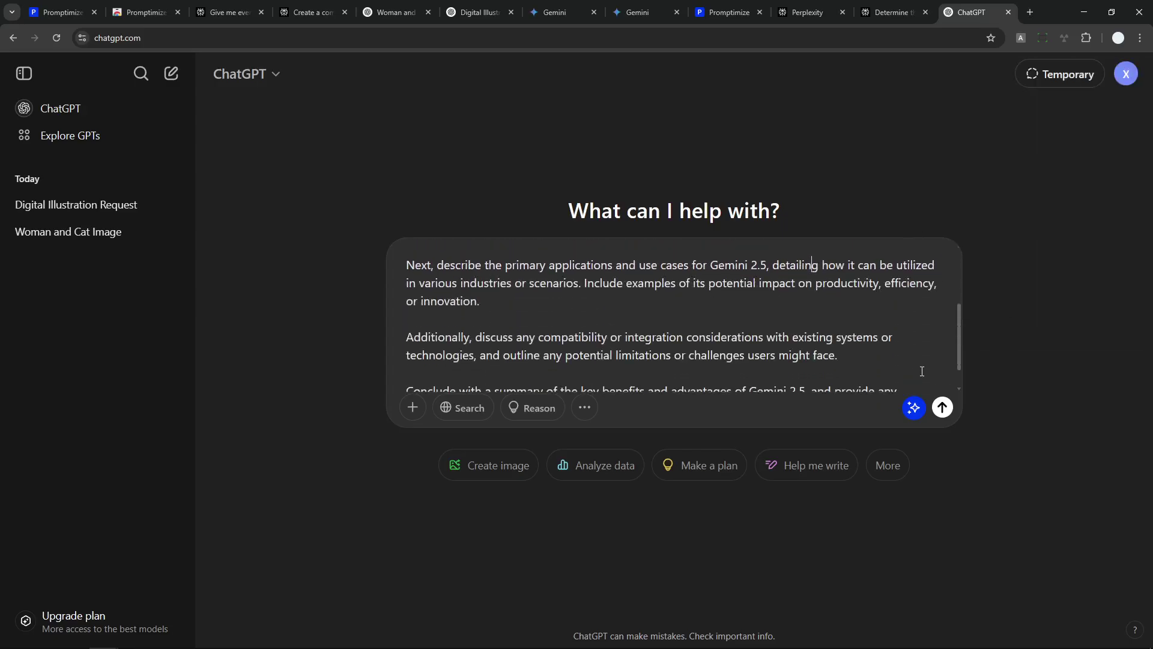
pyautogui.click(943, 408)
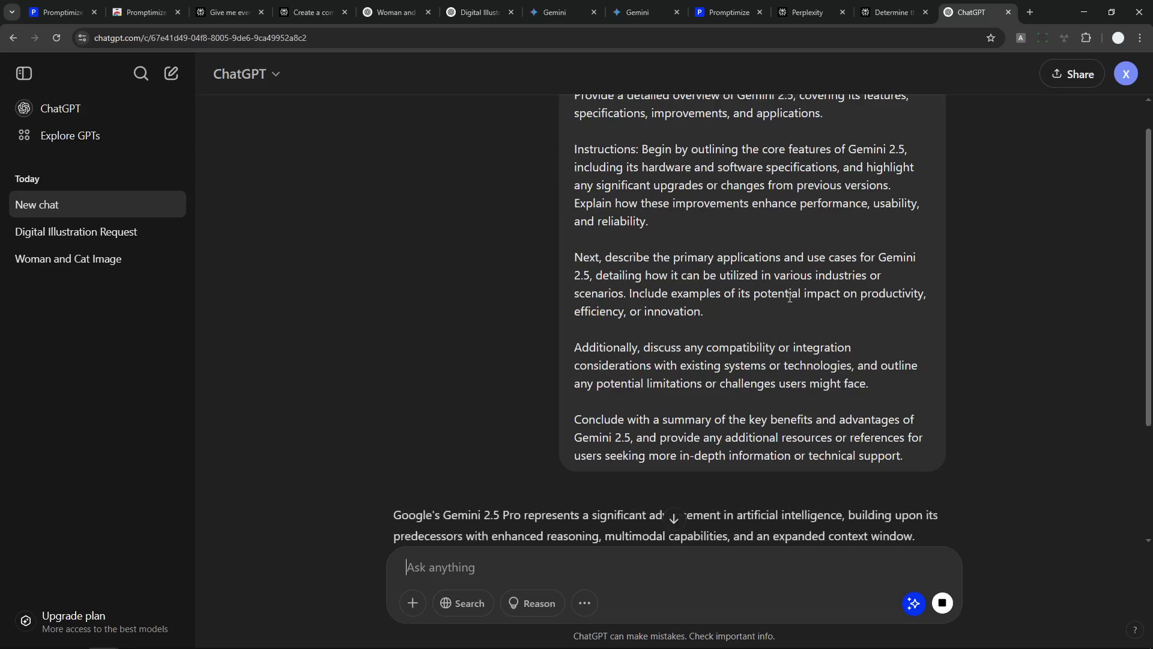
# Step: Scroll through ChatGPT's streaming Gemini 2.5 overview answer and back up to the prompt
pyautogui.scroll(-2, 807, 289)
pyautogui.scroll(-3, 806, 289)
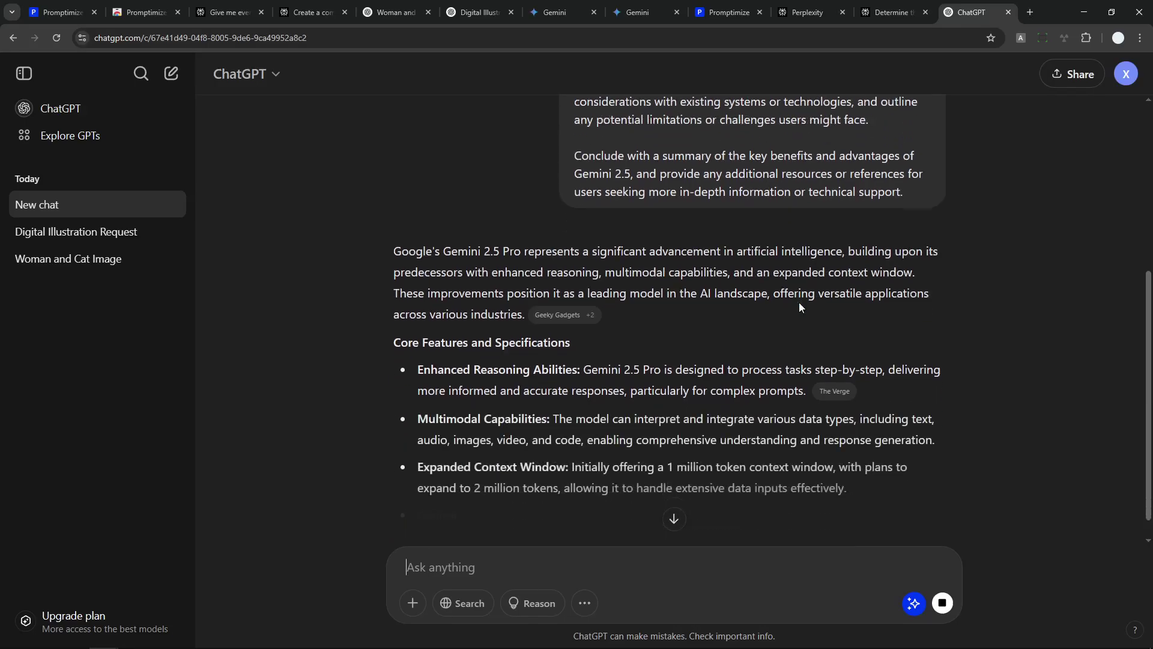
pyautogui.scroll(-3, 823, 332)
pyautogui.scroll(-3, 745, 327)
pyautogui.scroll(6, 907, 306)
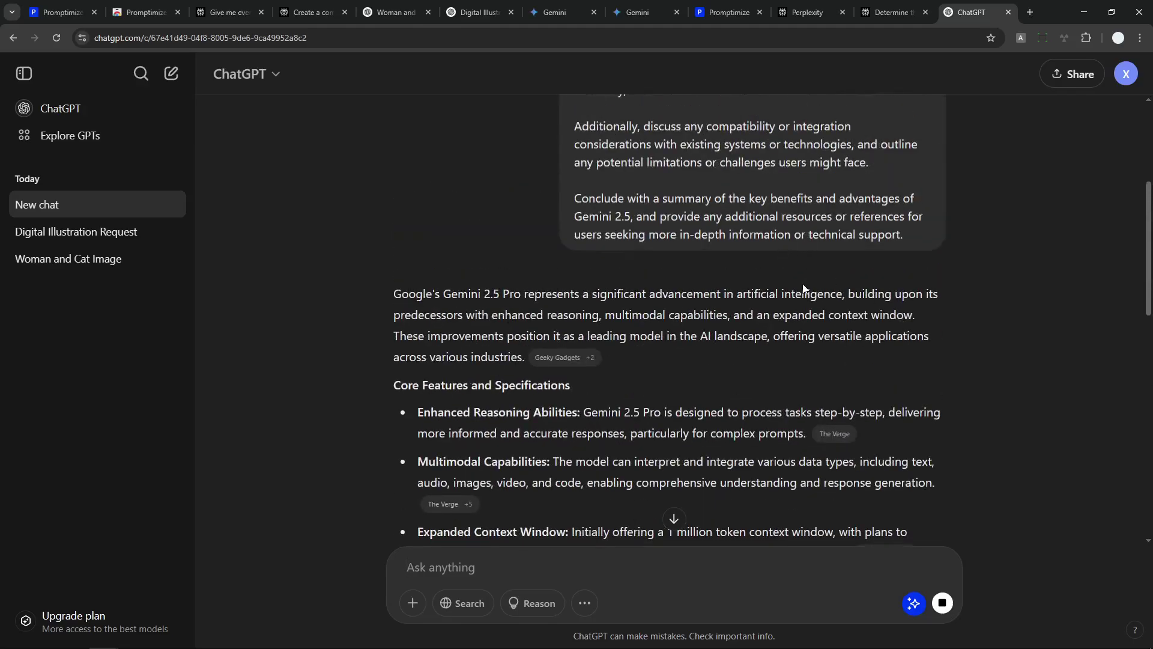
pyautogui.scroll(4, 815, 236)
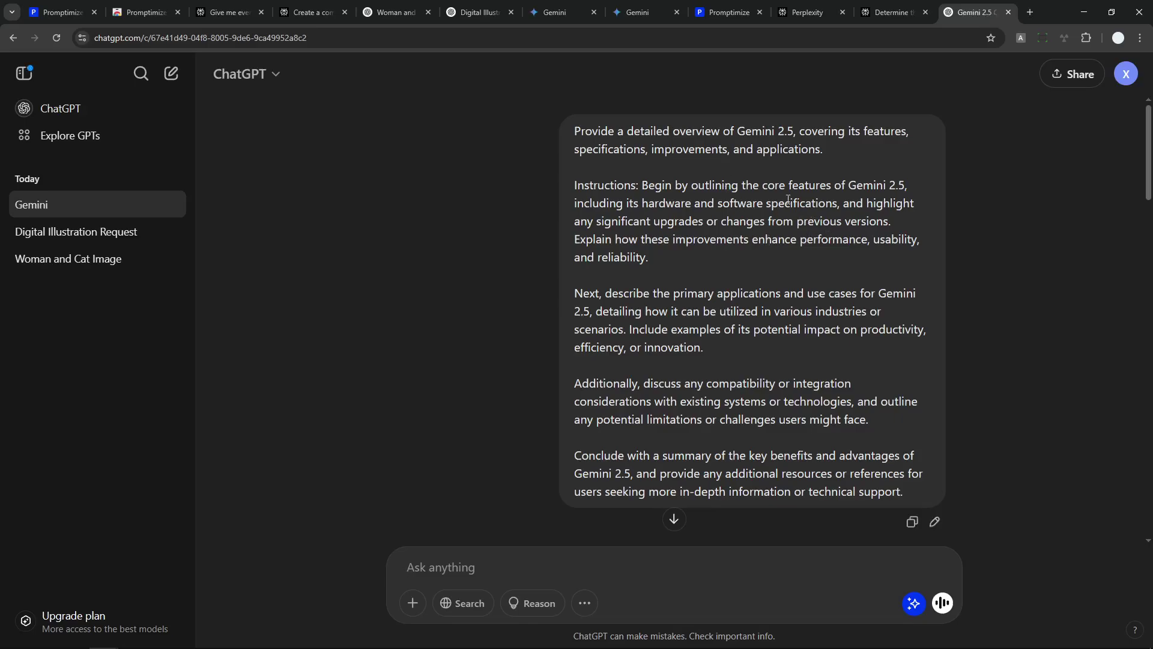
pyautogui.scroll(-3, 779, 195)
# Step: Return to the Perplexity number-pattern answer and open, then dismiss, the Rewrite model menu
pyautogui.click(894, 12)
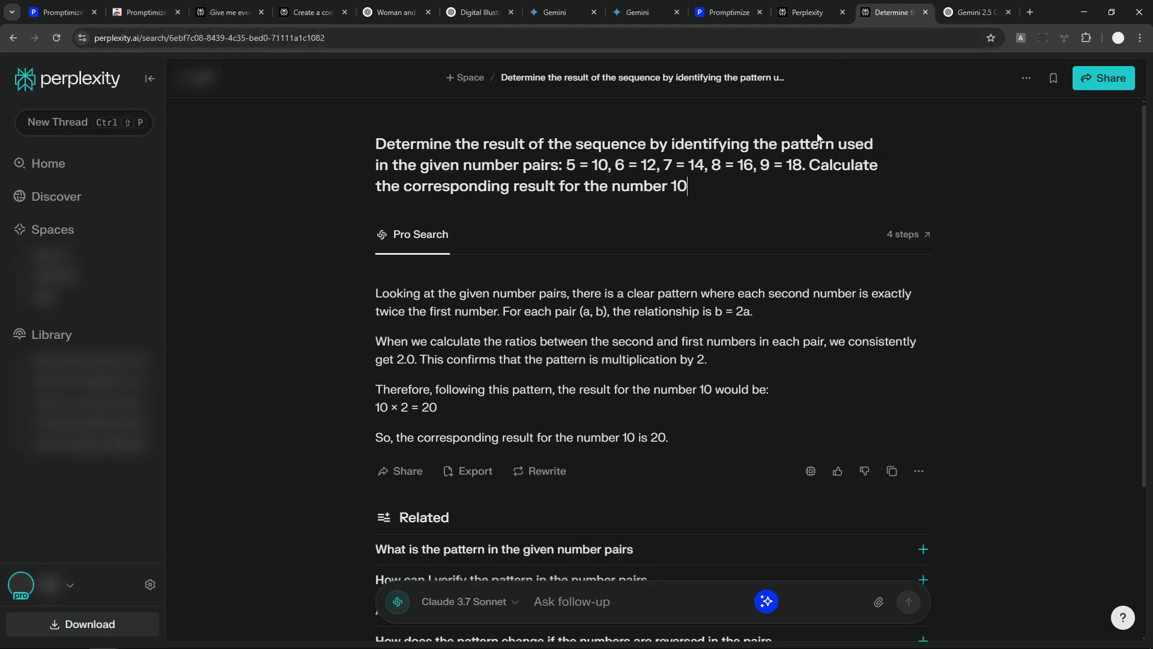
pyautogui.click(534, 471)
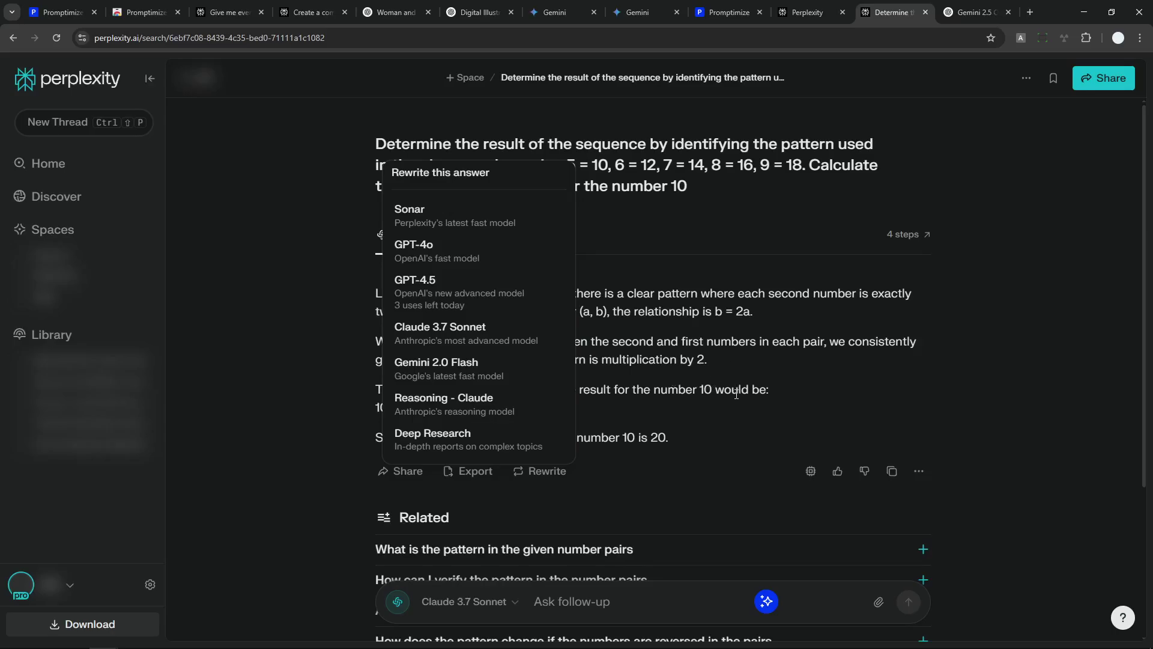
pyautogui.click(784, 394)
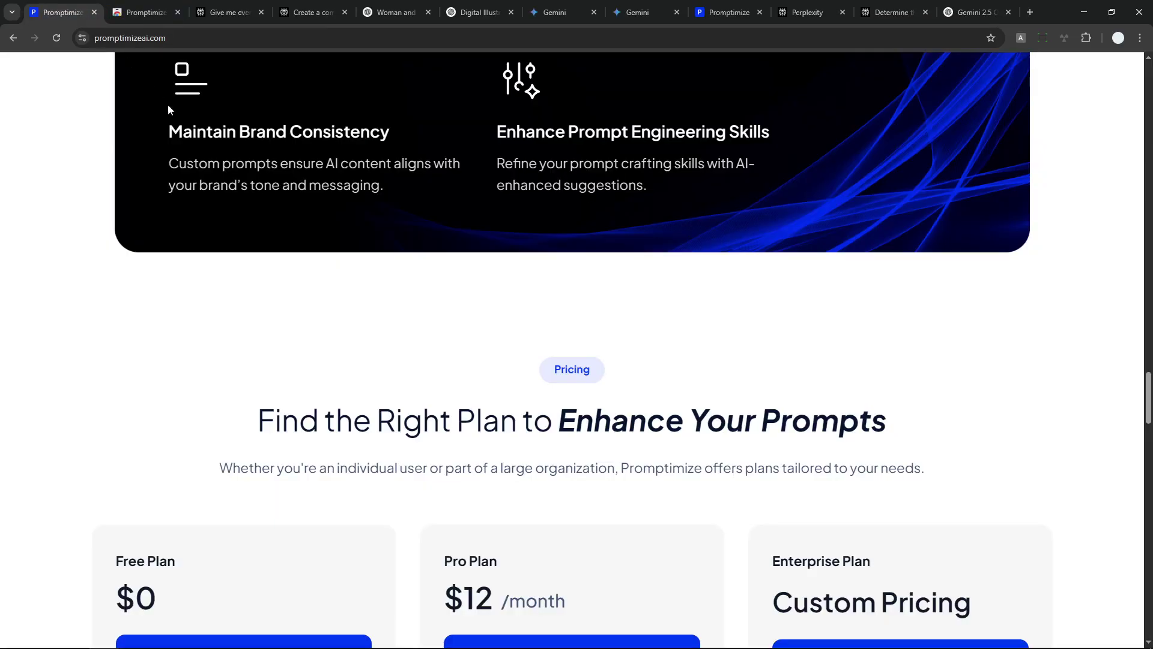
# Step: Scroll promptimizeai.com up from Pricing to the 'Become an AI Pro with One Click' hero section
pyautogui.scroll(20, 271, 187)
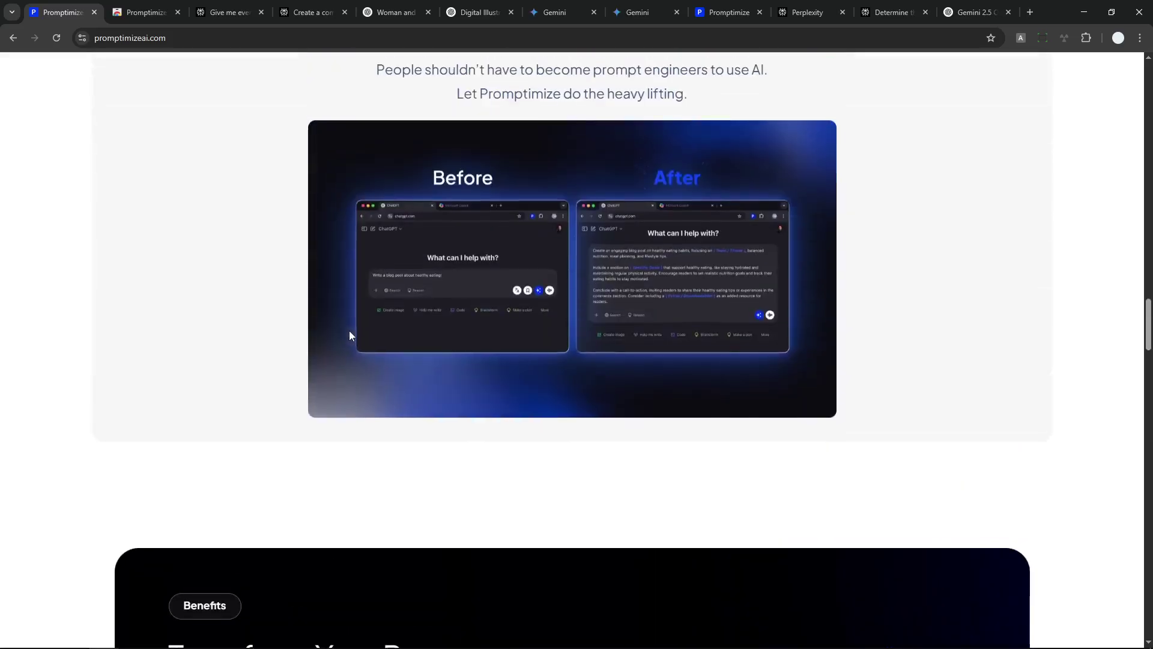
pyautogui.scroll(10, 496, 285)
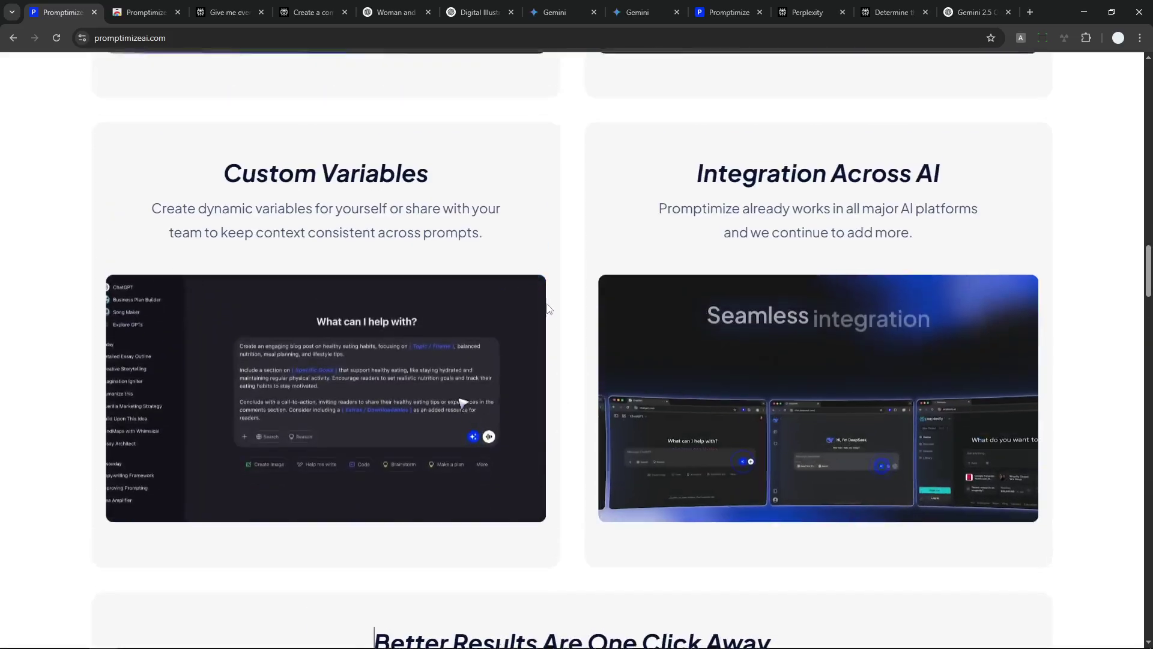
pyautogui.scroll(15, 561, 337)
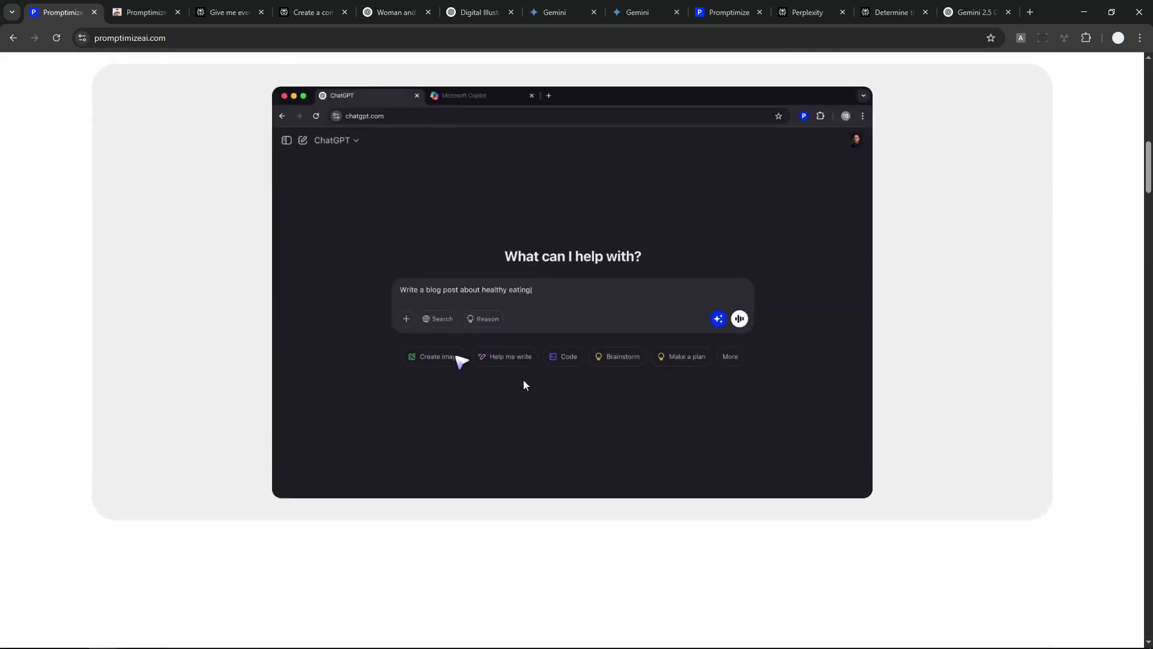
pyautogui.scroll(9, 415, 339)
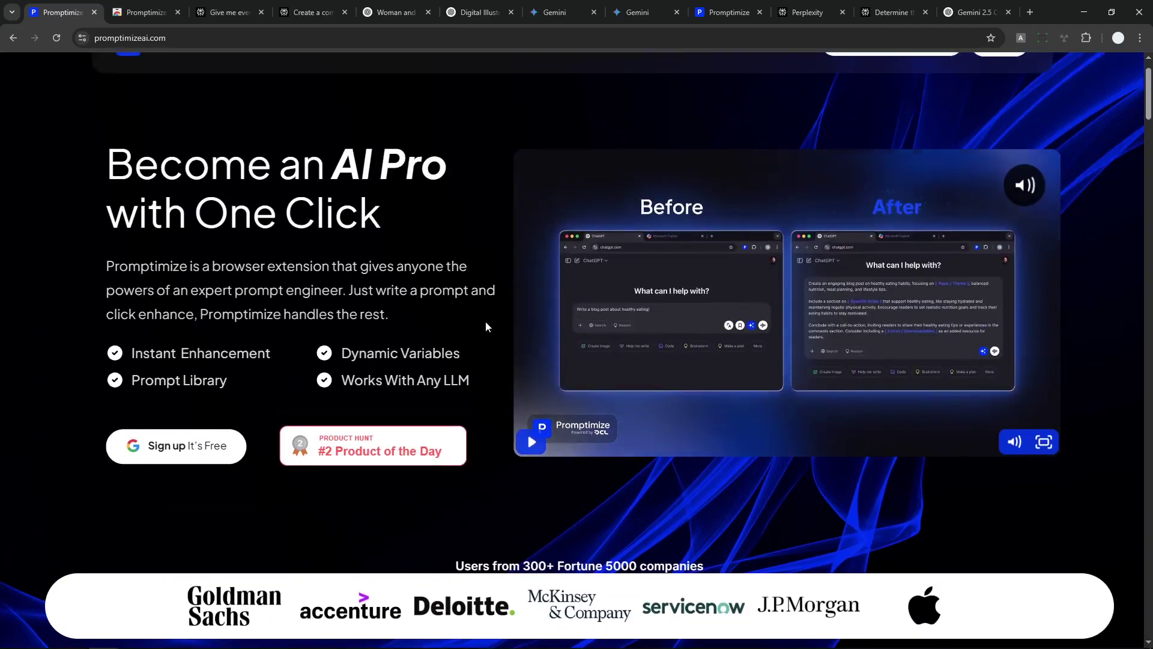
pyautogui.scroll(1, 465, 291)
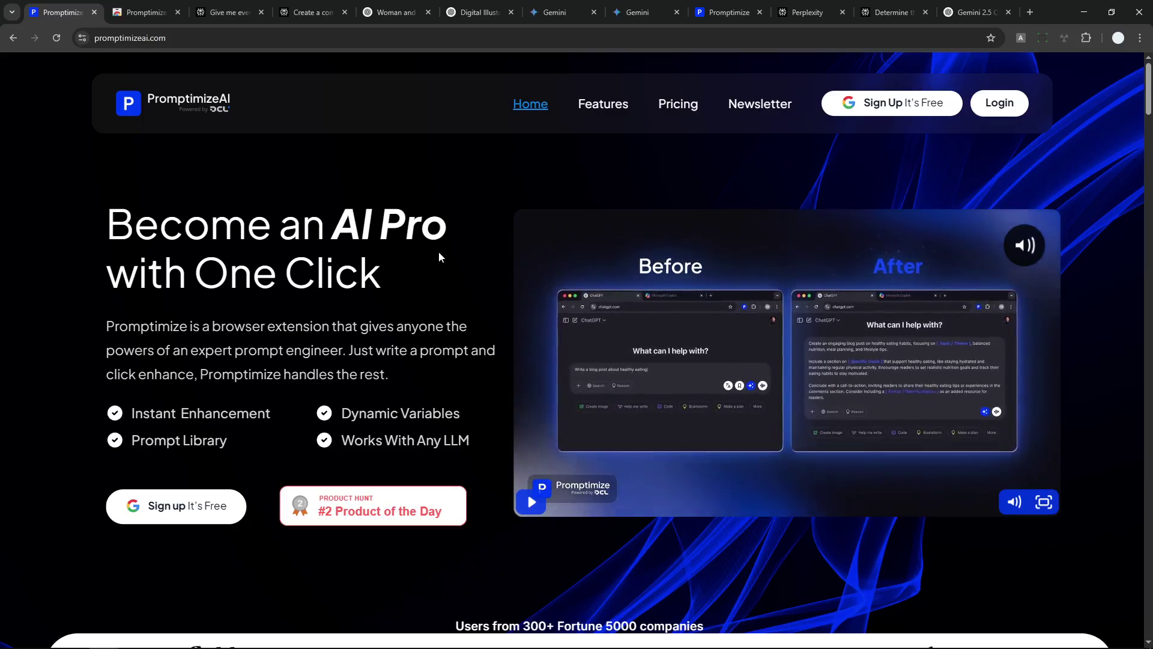
# Step: Cycle through the Gemini and ChatGPT tabs, landing on Gemini's 'Generate a website code.' chat preview
pyautogui.click(632, 6)
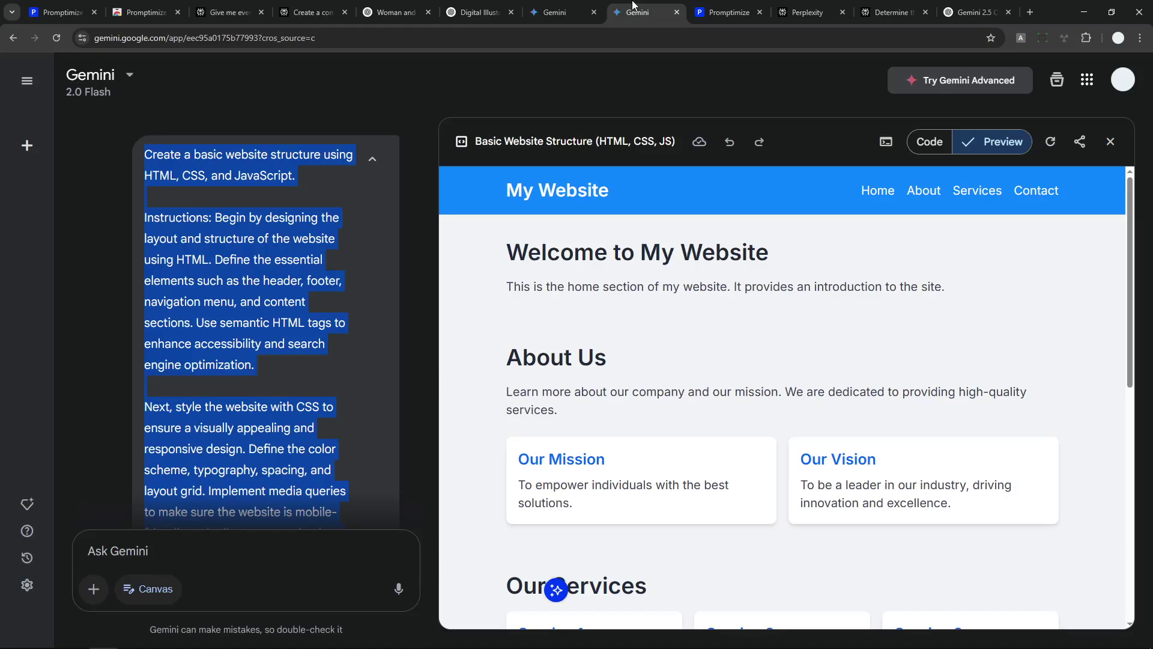
pyautogui.click(391, 7)
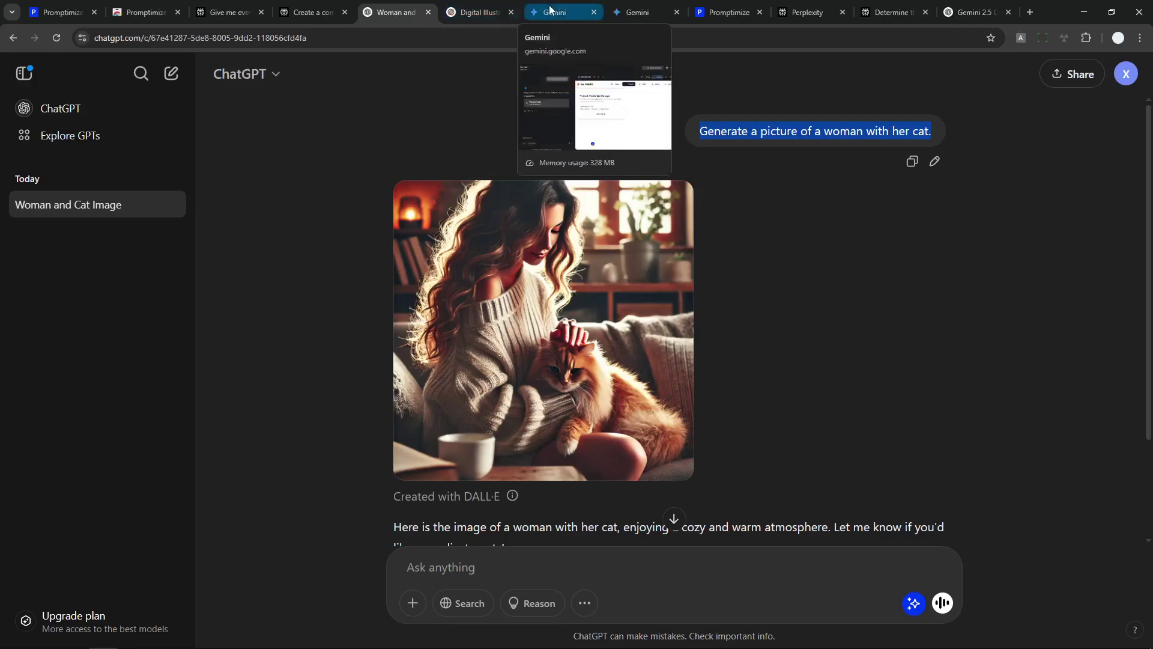
pyautogui.click(647, 7)
pyautogui.click(480, 9)
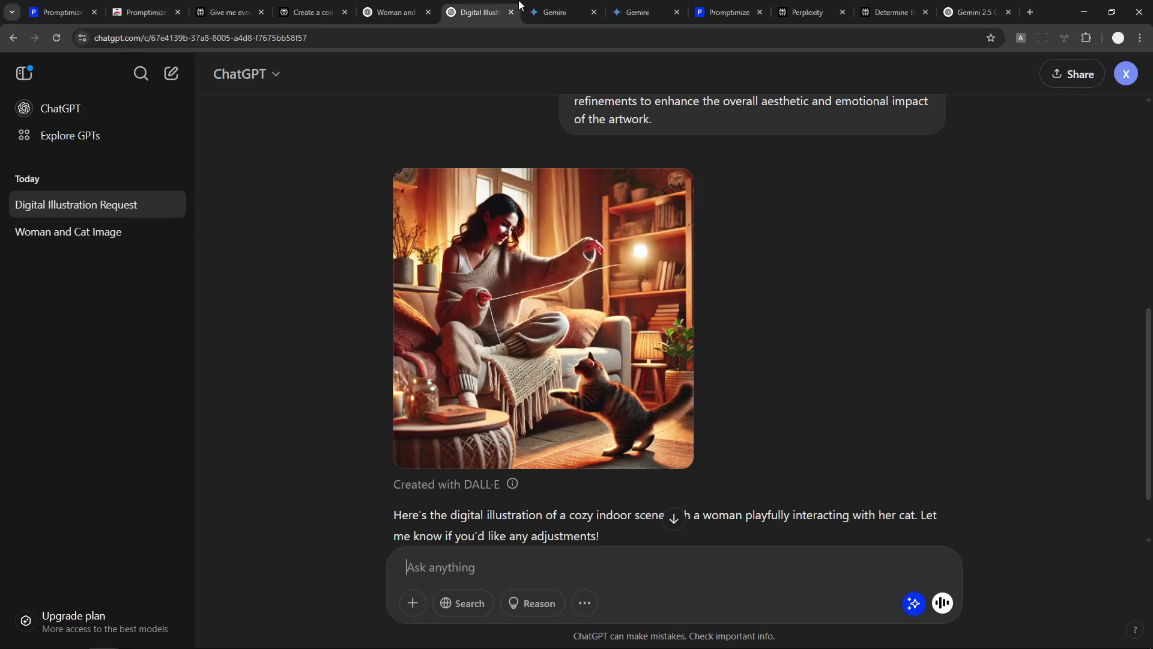
pyautogui.click(543, 8)
pyautogui.scroll(10, 876, 373)
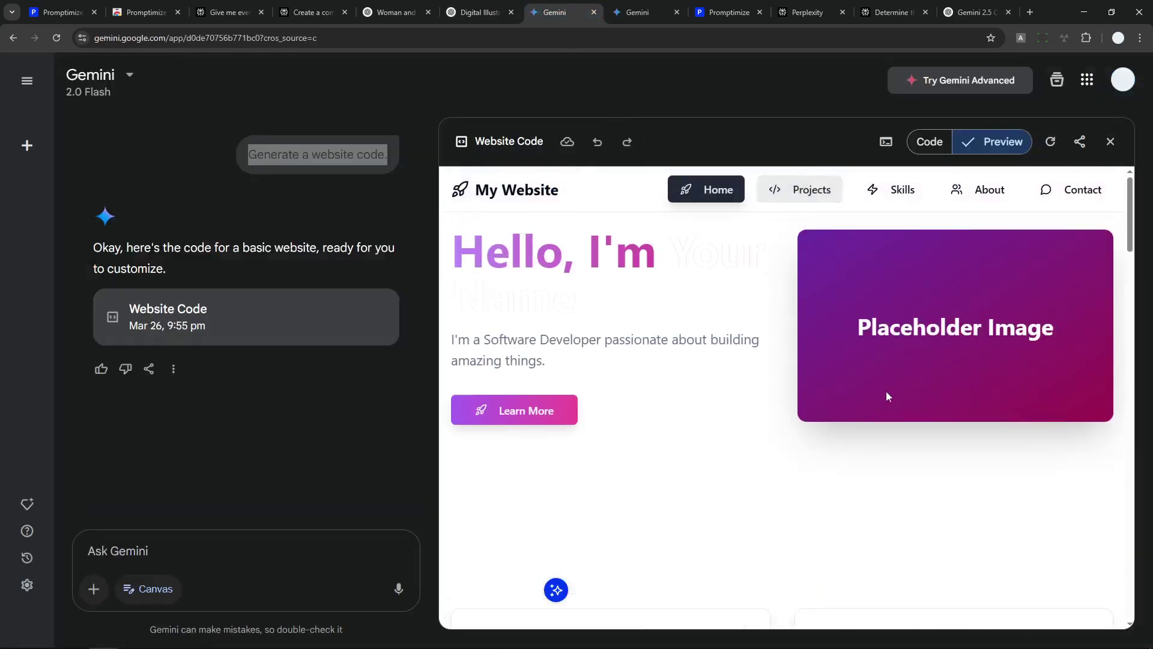